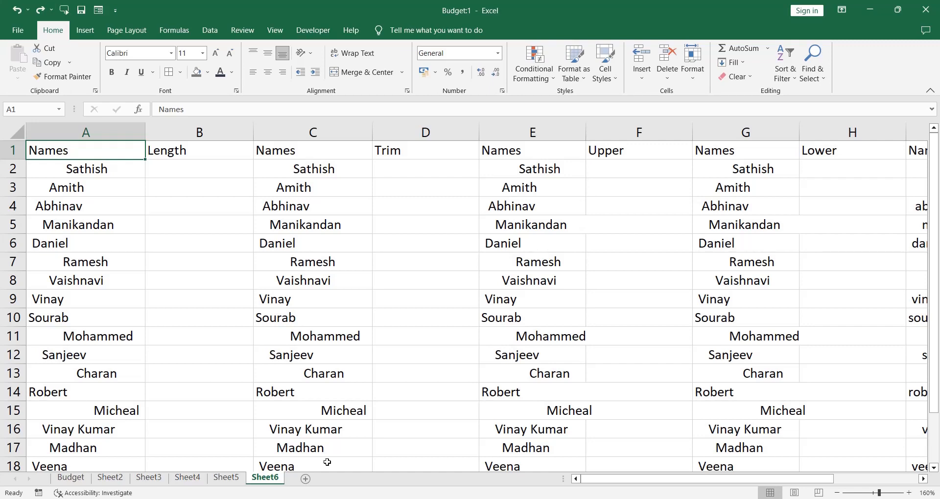
Step: Rename the Sheet6 worksheet as "Text Function"
{"action": "right_click", "coordinate": [271, 483]}
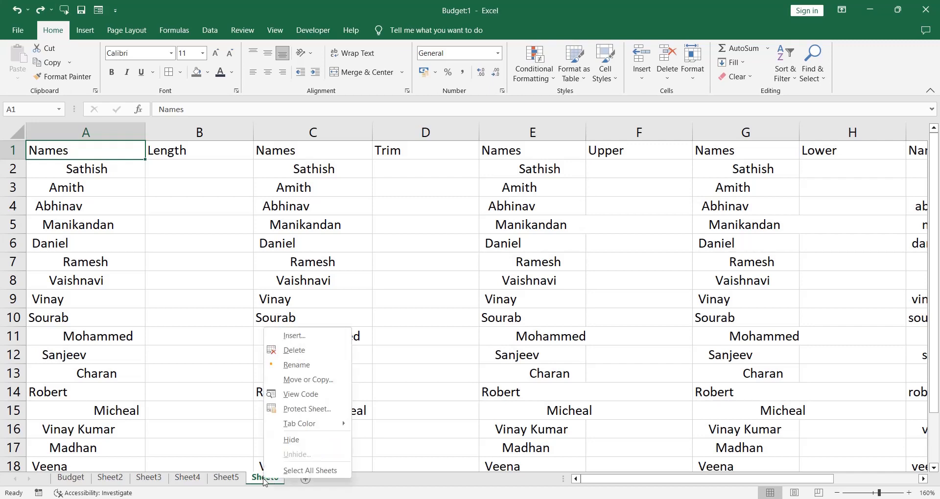
{"action": "left_click", "coordinate": [300, 369]}
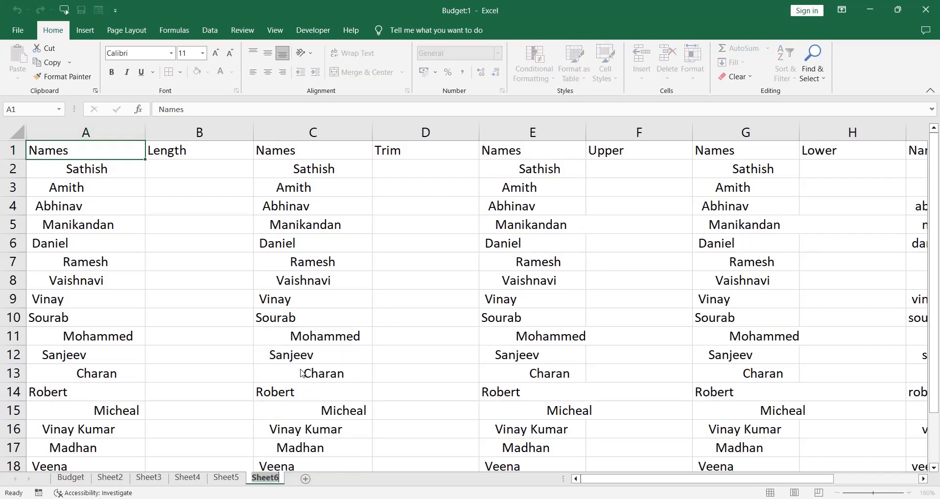
{"action": "type", "text": "Text"}
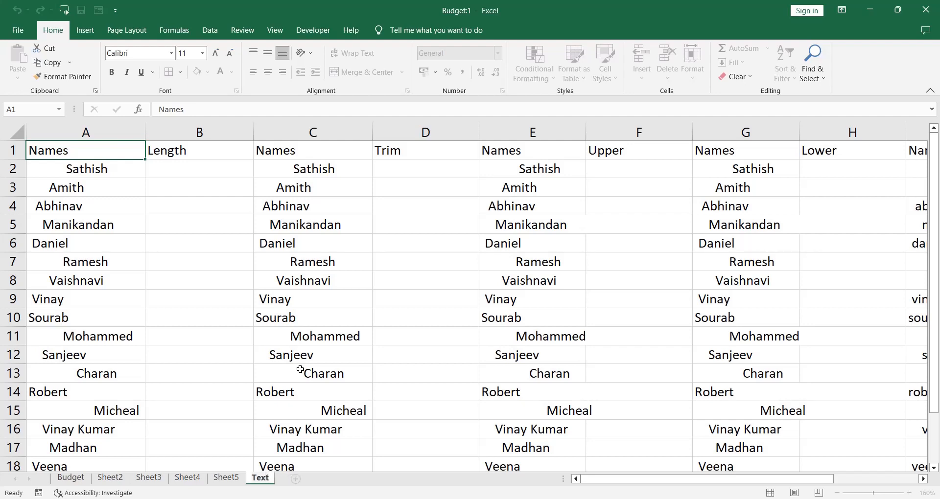
{"action": "type", "text": " Function"}
{"action": "key", "text": "Return"}
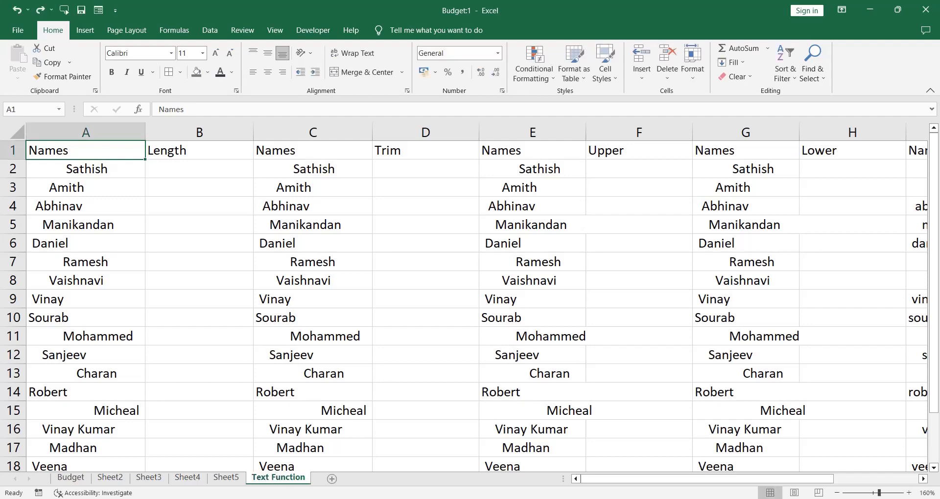
Step: Make the whole heading row, row 1, bold
{"action": "left_click", "coordinate": [18, 148]}
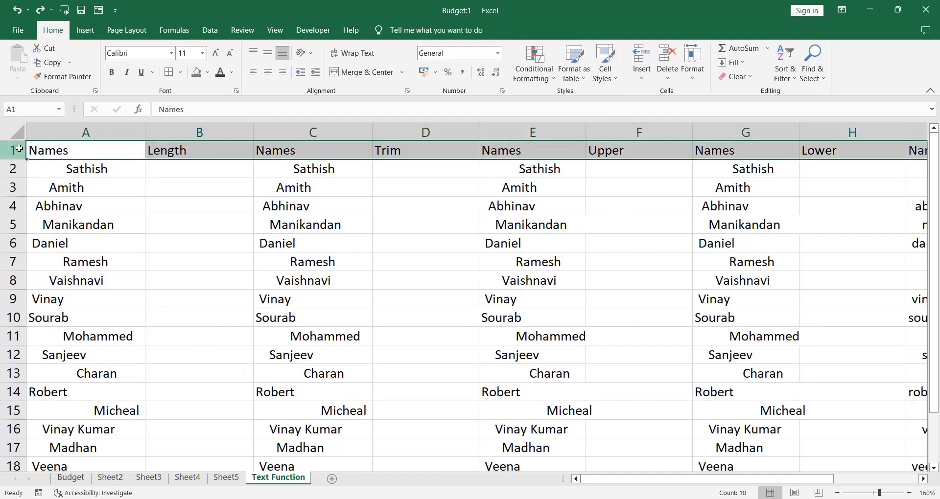
{"action": "key", "text": "ctrl+b"}
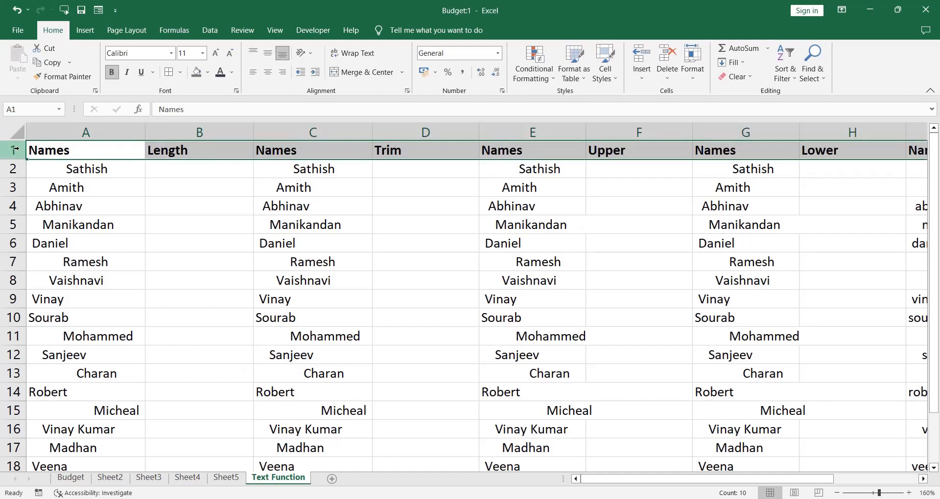
{"action": "key", "text": "Right"}
{"action": "key", "text": "Down"}
{"action": "key", "text": "Left"}
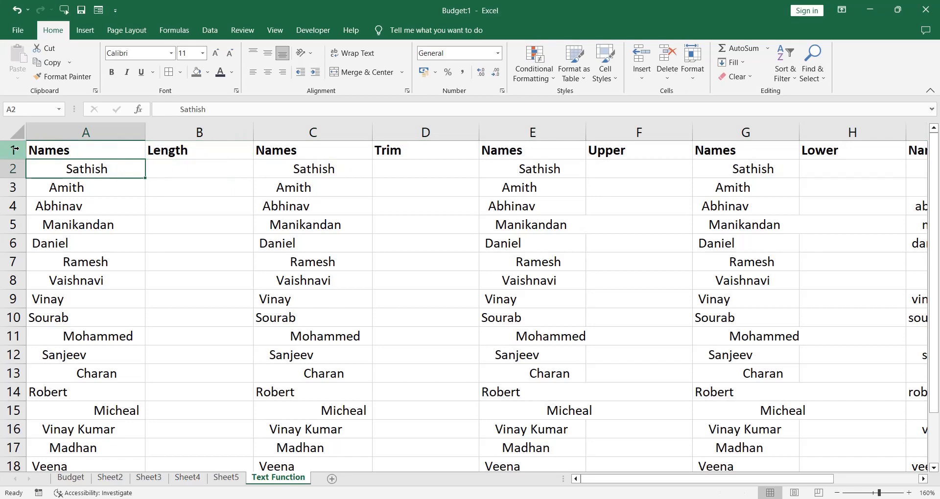
Step: Freeze the top row of the worksheet so the headings stay in view while scrolling
{"action": "key", "text": "ctrl+Down"}
{"action": "key", "text": "Down"}
{"action": "key", "text": "Up"}
{"action": "key", "text": "Up"}
{"action": "key", "text": "ctrl+Up"}
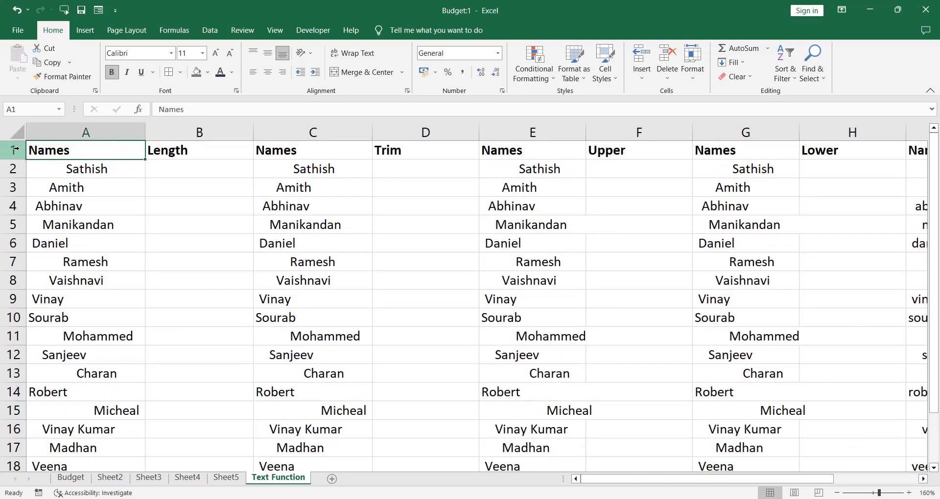
{"action": "key", "text": "Right"}
{"action": "key", "text": "Down"}
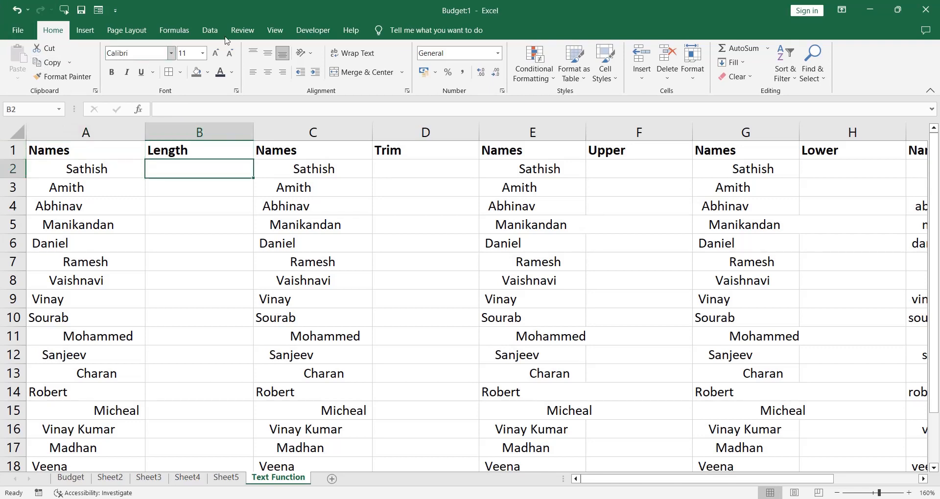
{"action": "left_click", "coordinate": [267, 32]}
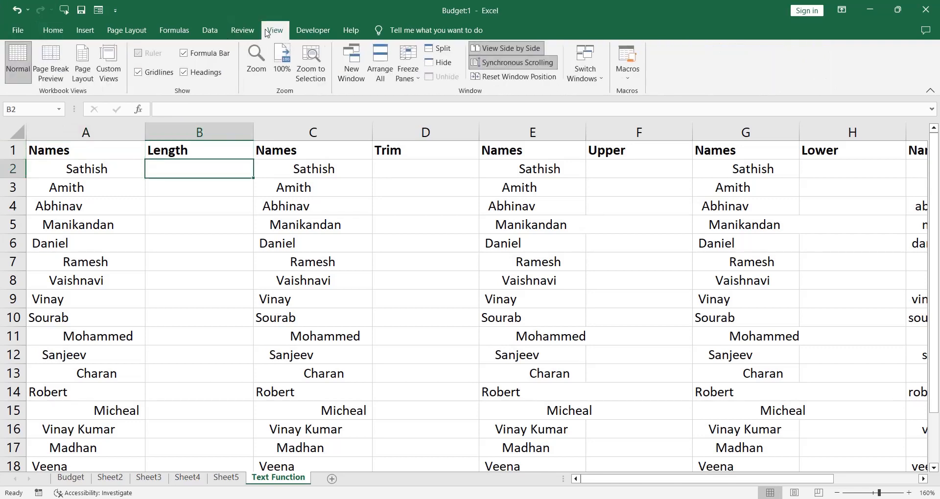
{"action": "left_click", "coordinate": [414, 80]}
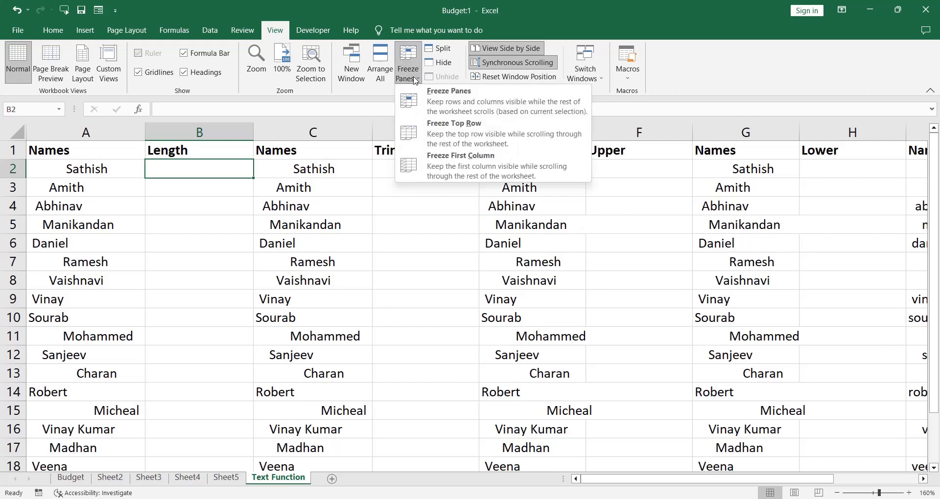
{"action": "left_click", "coordinate": [459, 135]}
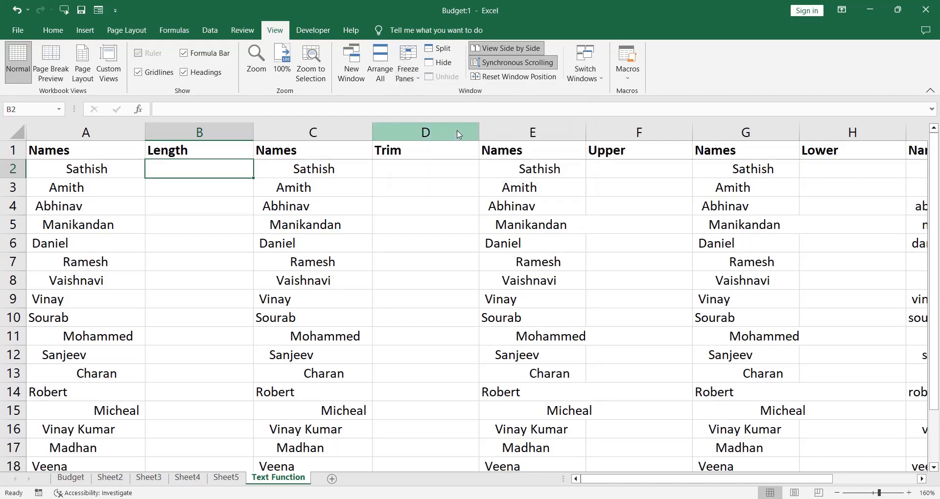
Step: Check the frozen heading row by moving down the names in column A and back to the top
{"action": "key", "text": "Left"}
{"action": "key", "text": "Down"}
{"action": "key", "text": "Down"}
{"action": "key", "text": "Down"}
{"action": "key", "text": "Down"}
{"action": "key", "text": "Down"}
{"action": "key", "text": "Down"}
{"action": "key", "text": "Down"}
{"action": "key", "text": "Down"}
{"action": "key", "text": "Down"}
{"action": "key", "text": "Down"}
{"action": "key", "text": "Down"}
{"action": "key", "text": "Down"}
{"action": "key", "text": "Down"}
{"action": "key", "text": "Down"}
{"action": "key", "text": "Down"}
{"action": "key", "text": "Down"}
{"action": "key", "text": "Down"}
{"action": "key", "text": "Up"}
{"action": "key", "text": "Up"}
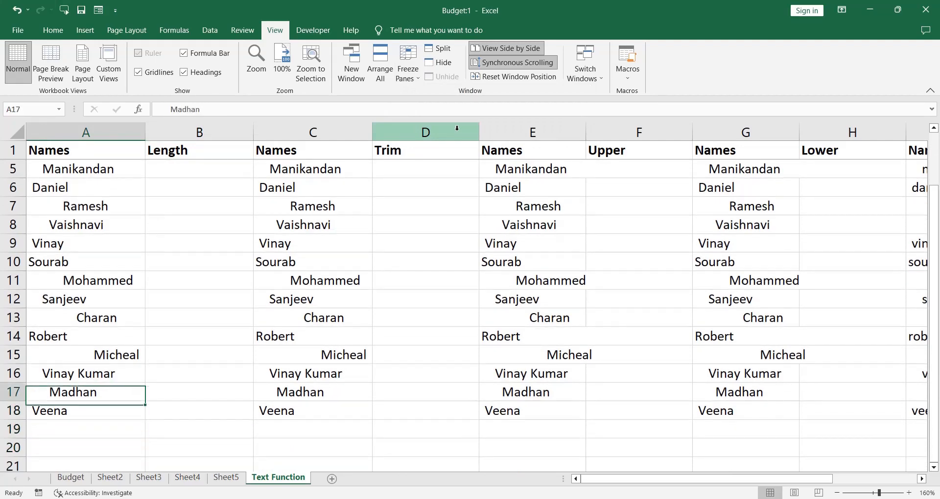
{"action": "key", "text": "ctrl+Up"}
{"action": "scroll", "coordinate": [456, 128], "scroll_direction": "up", "scroll_amount": 1}
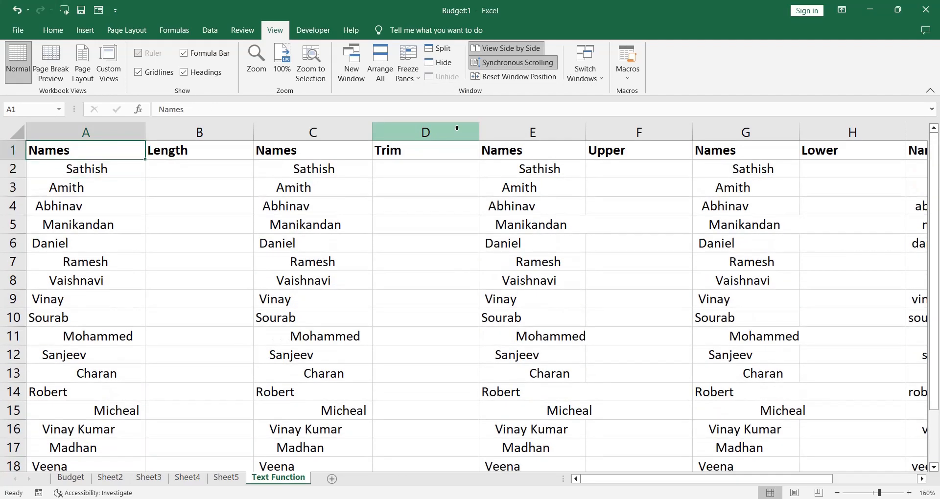
Step: Review the column headings from Length through Proper and the list of names in column A
{"action": "key", "text": "Right"}
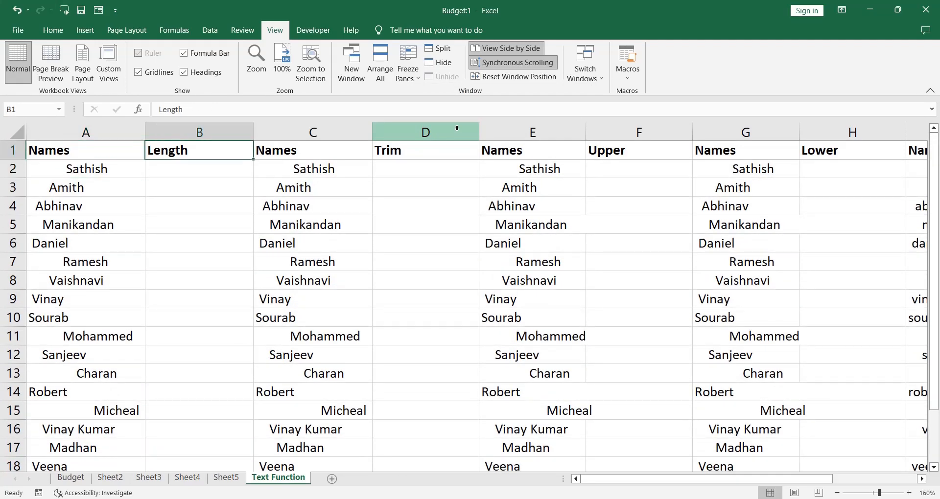
{"action": "key", "text": "Right"}
{"action": "key", "text": "Right"}
{"action": "key", "text": "Right"}
{"action": "key", "text": "Right"}
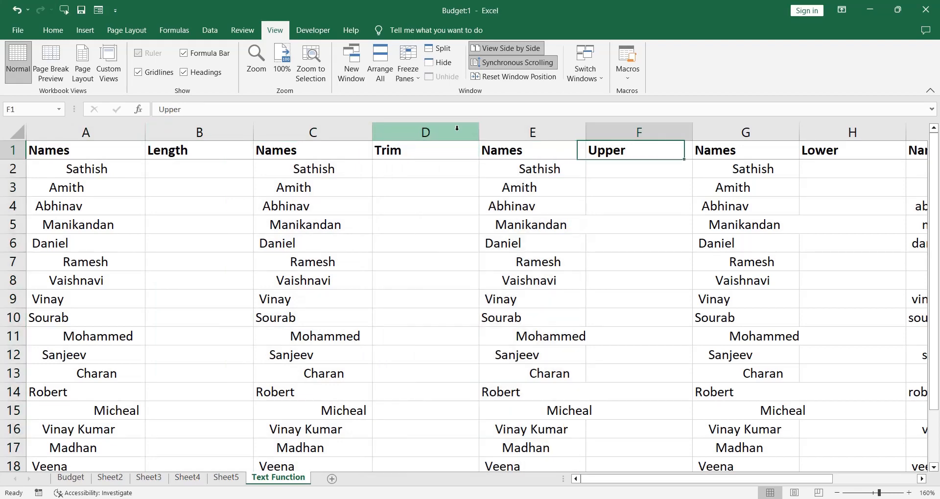
{"action": "key", "text": "Right"}
{"action": "key", "text": "Right"}
{"action": "key", "text": "Right"}
{"action": "key", "text": "Right"}
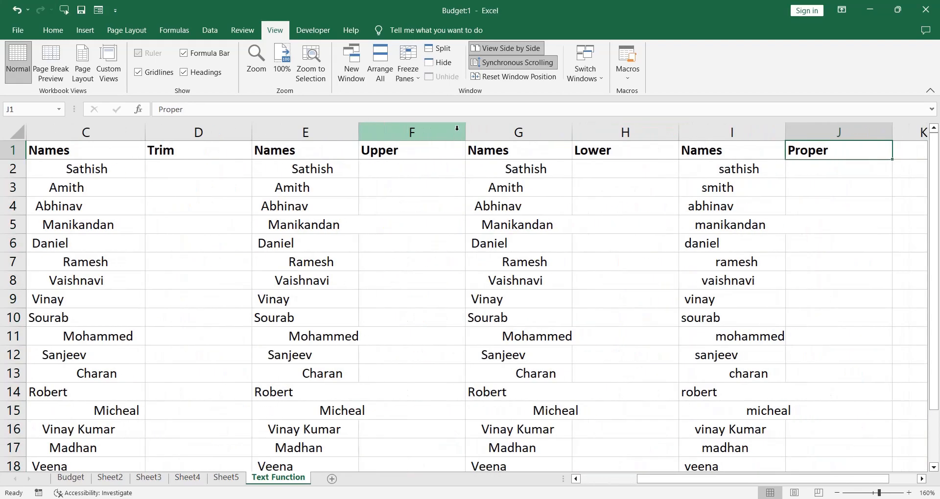
{"action": "key", "text": "ctrl+shift+Down"}
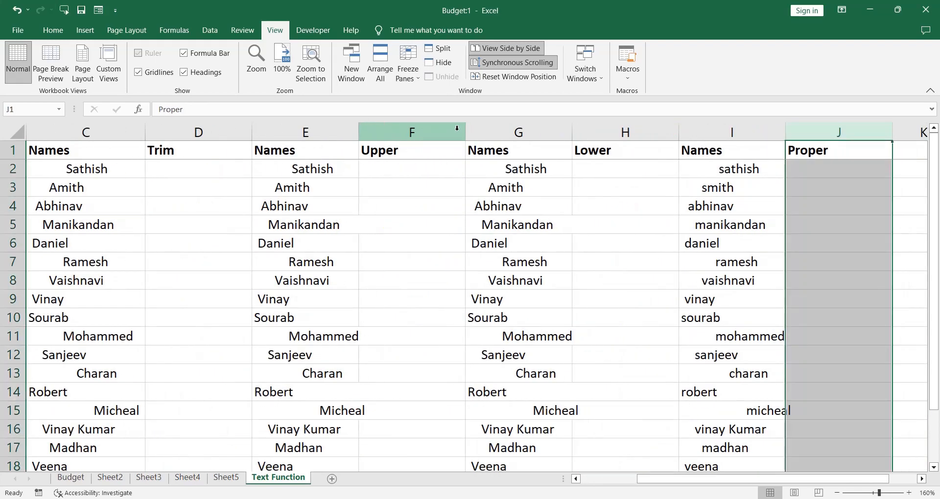
{"action": "key", "text": "ctrl+Home"}
{"action": "key", "text": "Right"}
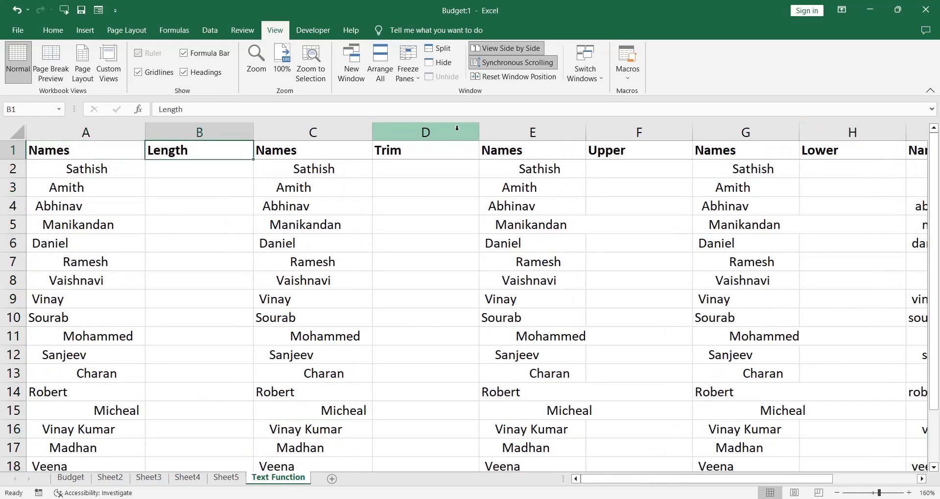
{"action": "key", "text": "Left"}
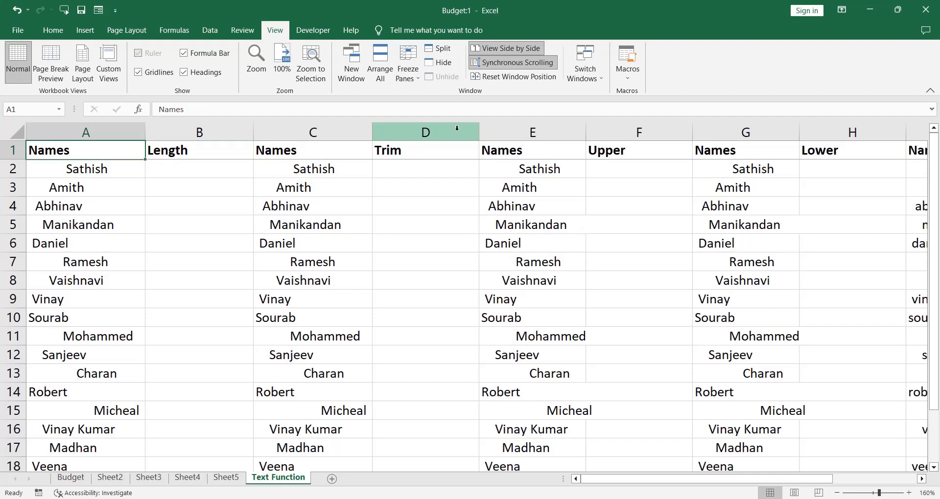
{"action": "key", "text": "ctrl+space"}
{"action": "key", "text": "Down"}
{"action": "key", "text": "ctrl+shift+Down"}
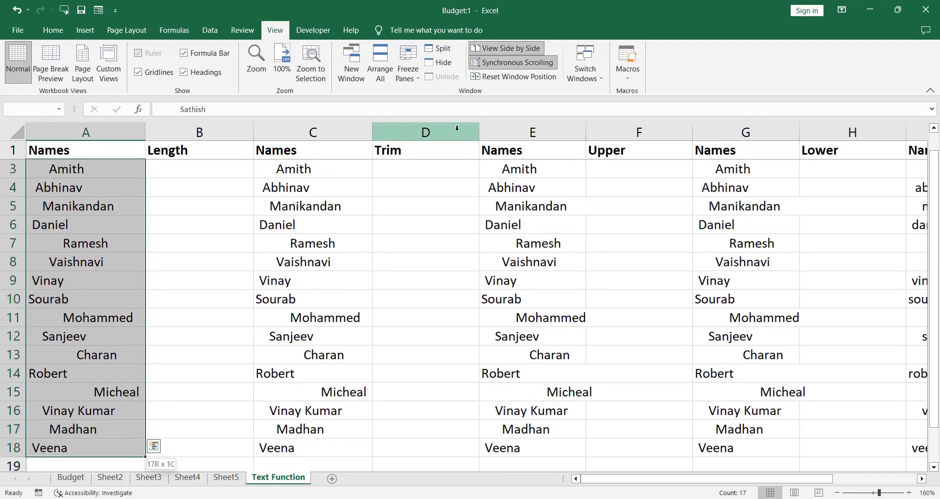
{"action": "key", "text": "ctrl+shift+Up"}
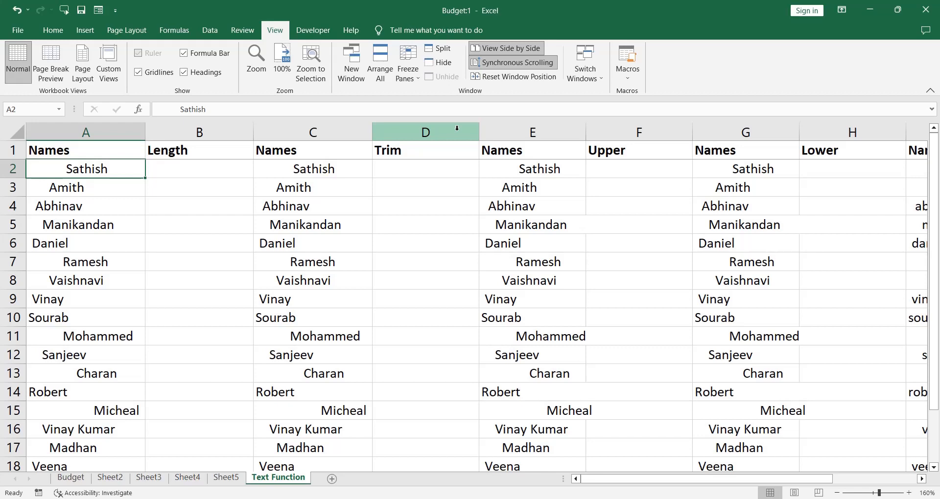
Step: Enter the formula =LEN(A2) in cell B2 to count the characters of the first name
{"action": "key", "text": "Right"}
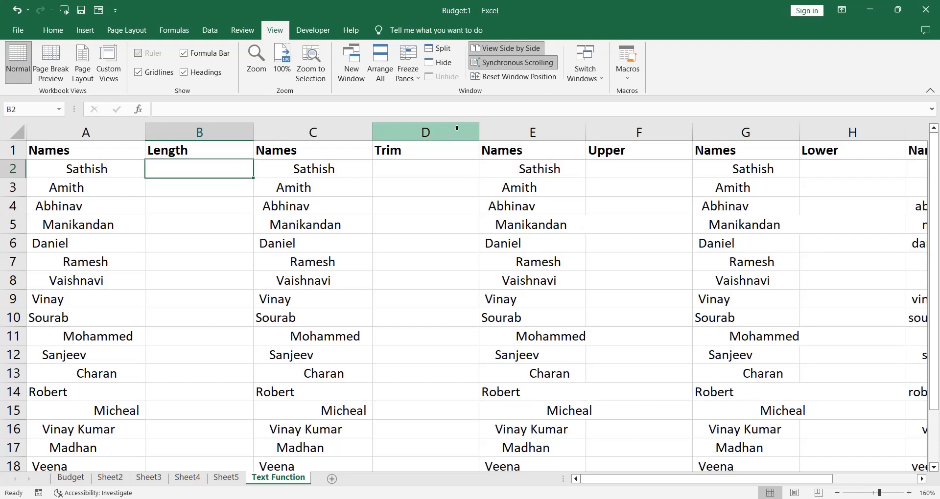
{"action": "type", "text": "=len"}
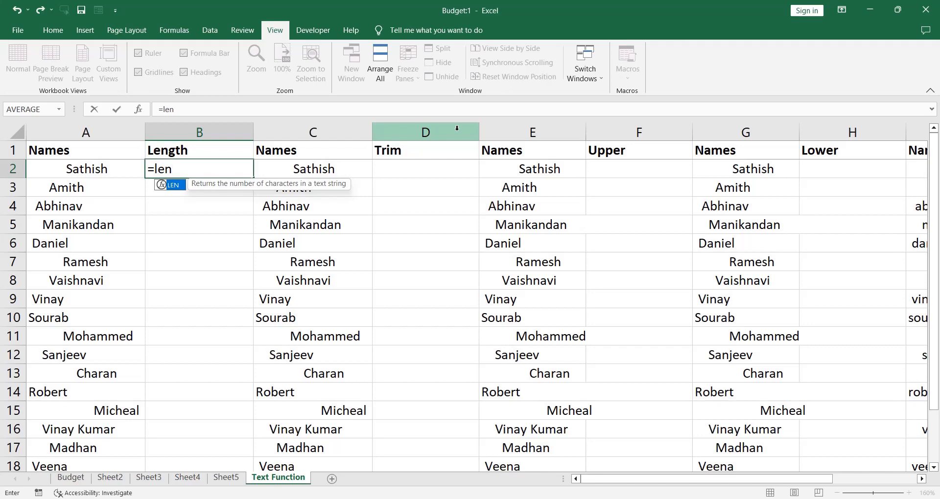
{"action": "type", "text": "("}
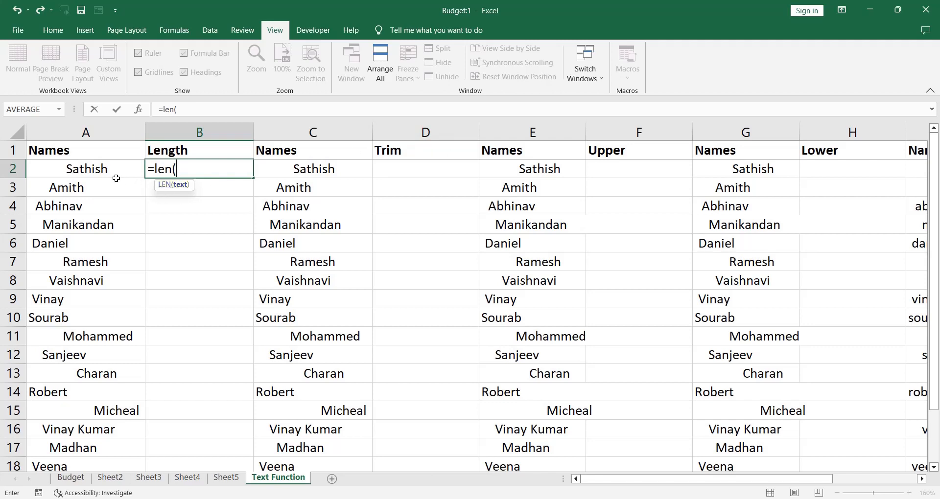
{"action": "left_click", "coordinate": [101, 169]}
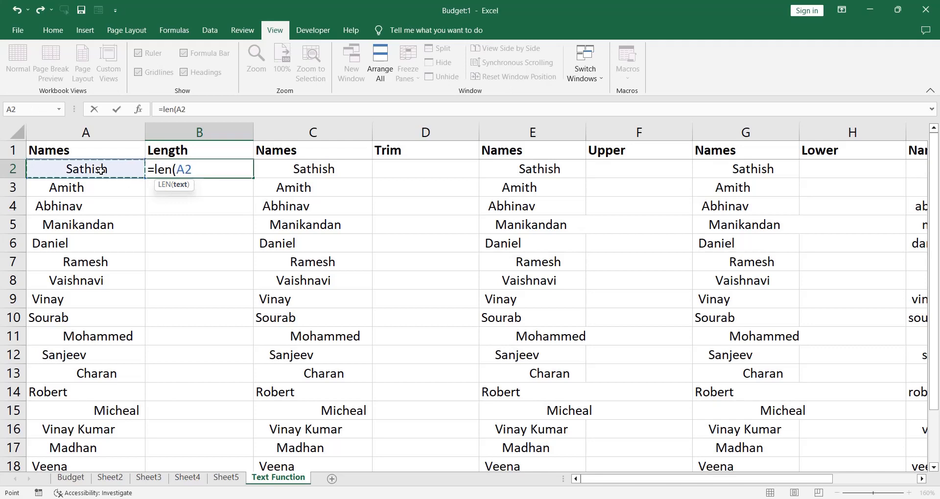
{"action": "type", "text": ")"}
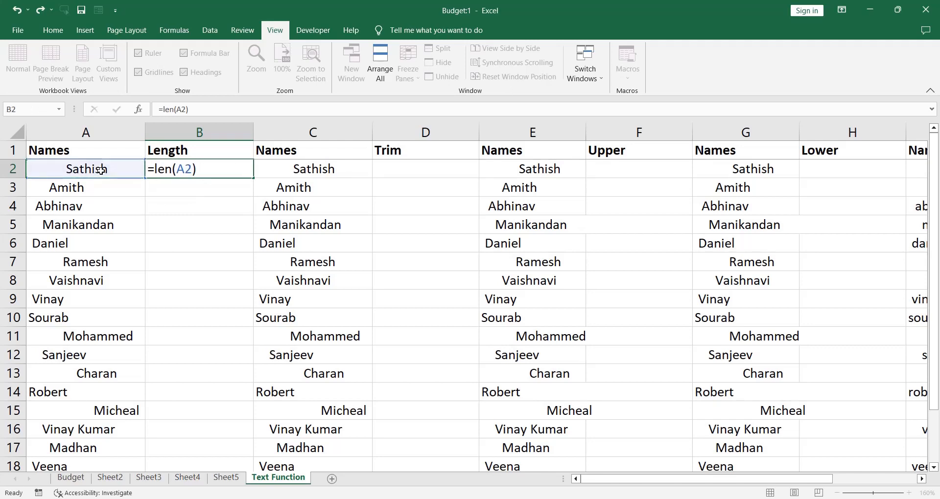
{"action": "key", "text": "Return"}
Step: Examine the text in cell A2 for extra spaces before and after the name, leaving it unedited
{"action": "left_click", "coordinate": [71, 172]}
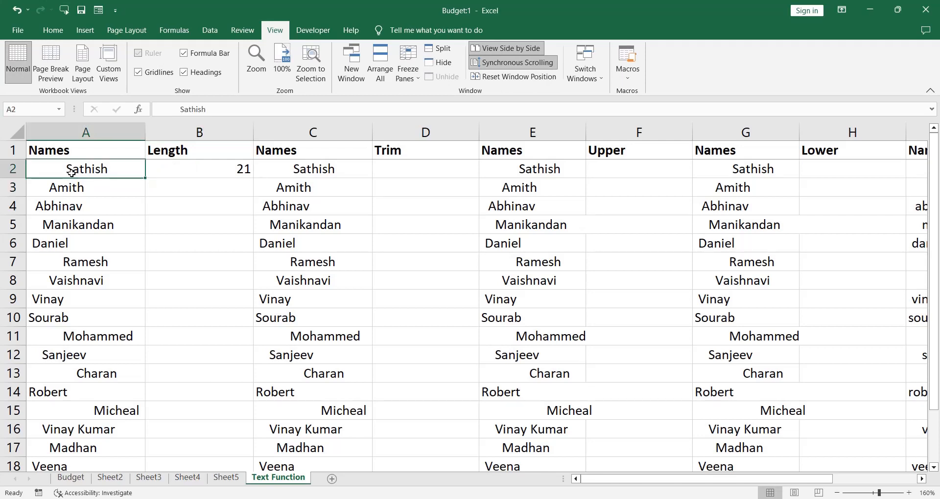
{"action": "left_click", "coordinate": [212, 172]}
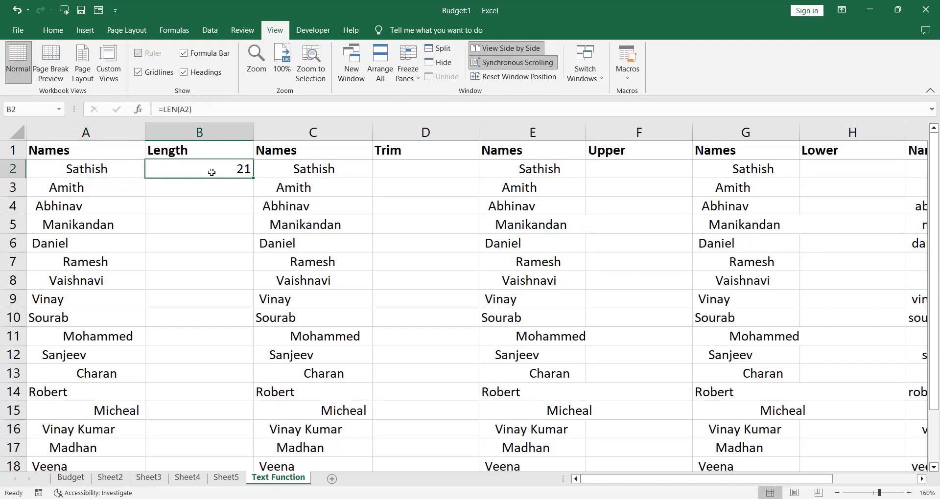
{"action": "left_click", "coordinate": [121, 174]}
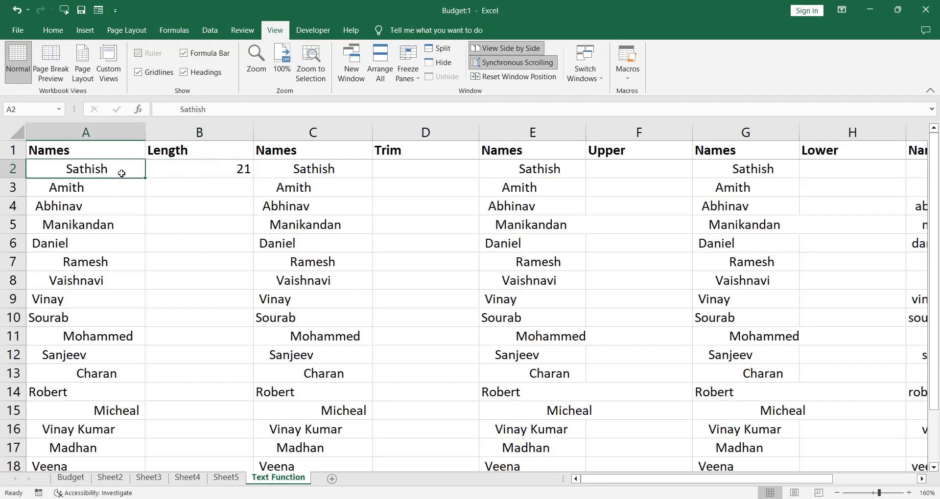
{"action": "double_click", "coordinate": [121, 173]}
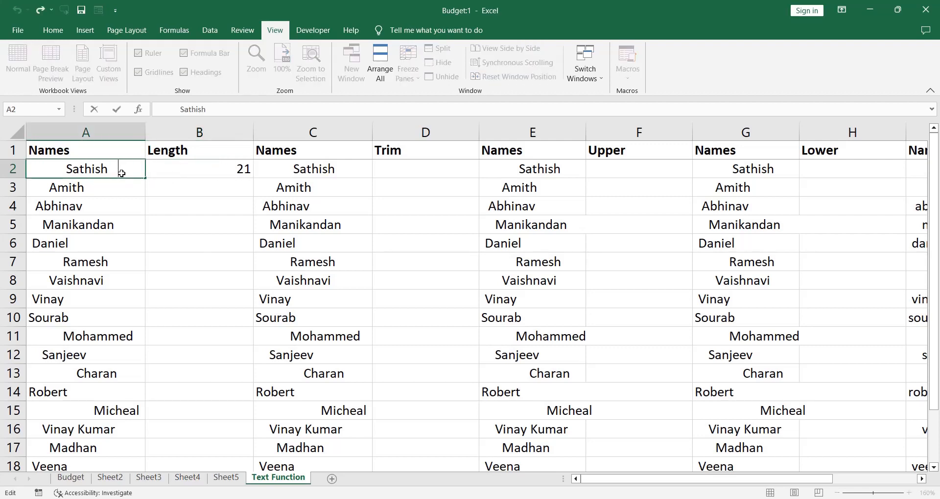
{"action": "key", "text": "shift+Left"}
{"action": "key", "text": "shift+Left"}
{"action": "key", "text": "shift+Left"}
{"action": "key", "text": "ctrl+Left"}
{"action": "key", "text": "ctrl+shift+Left"}
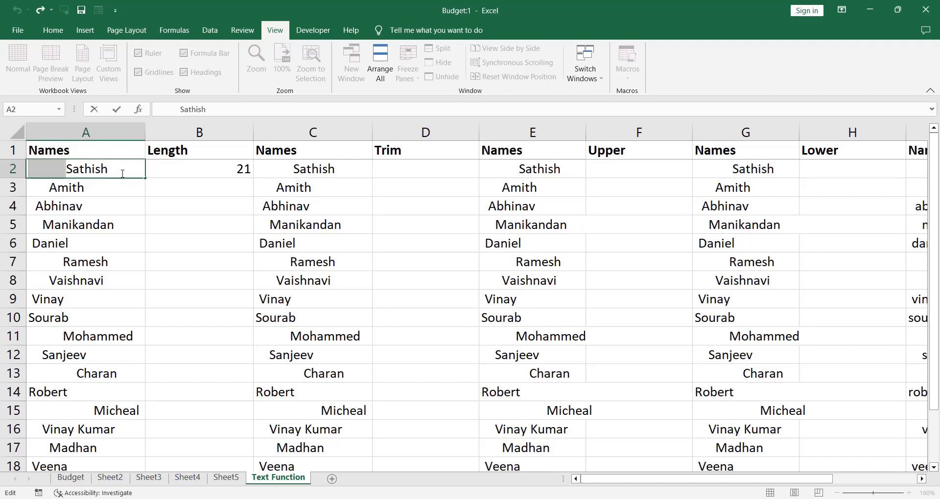
{"action": "key", "text": "Escape"}
{"action": "key", "text": "Right"}
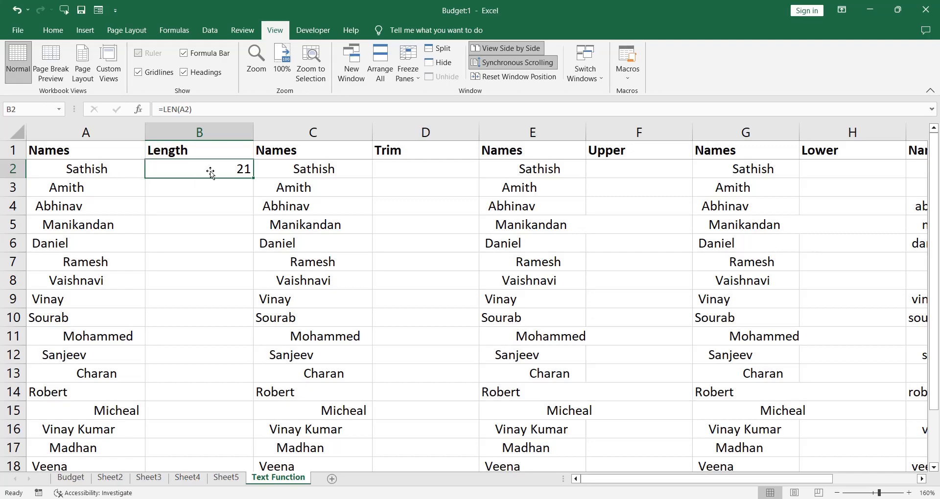
Step: Fill the LEN formula from B2 down the Length column to B18
{"action": "double_click", "coordinate": [254, 176]}
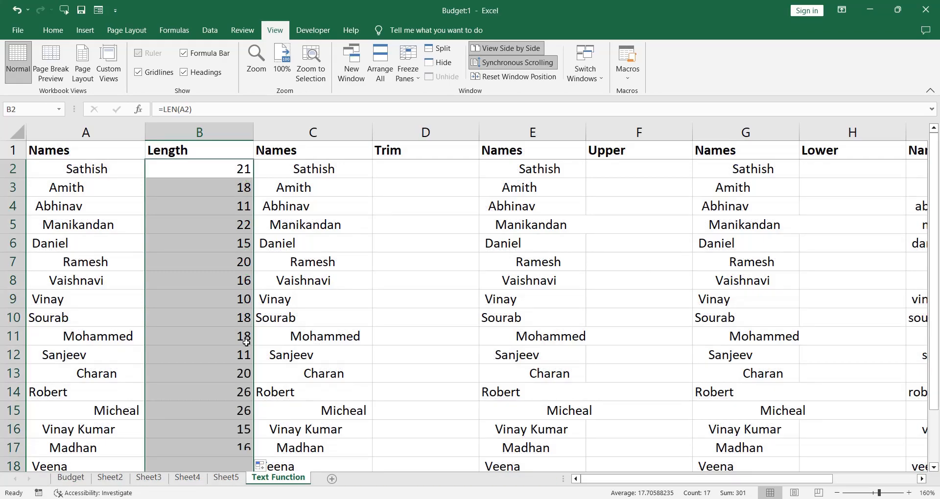
{"action": "key", "text": "Down"}
{"action": "key", "text": "ctrl+Down"}
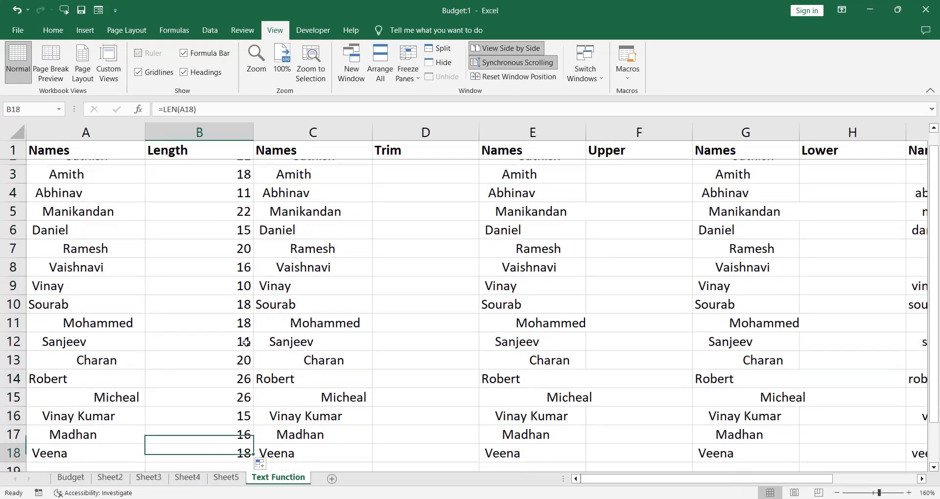
Step: Compare the names in column A with their character counts in the Length column, down to row 18
{"action": "key", "text": "Up"}
{"action": "key", "text": "ctrl+Up"}
{"action": "key", "text": "Left"}
{"action": "key", "text": "Down"}
{"action": "key", "text": "Down"}
{"action": "key", "text": "Down"}
{"action": "key", "text": "Down"}
{"action": "key", "text": "Down"}
{"action": "key", "text": "Down"}
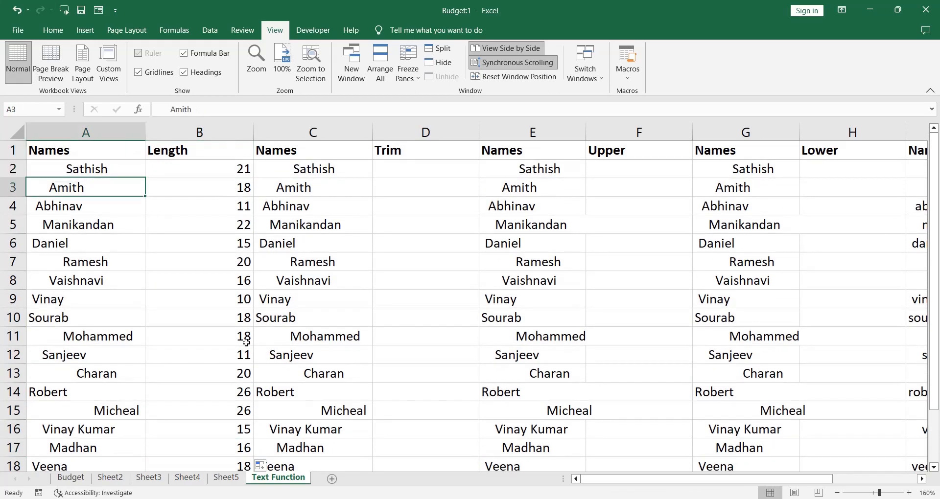
{"action": "key", "text": "Down"}
{"action": "key", "text": "Down"}
{"action": "key", "text": "Right"}
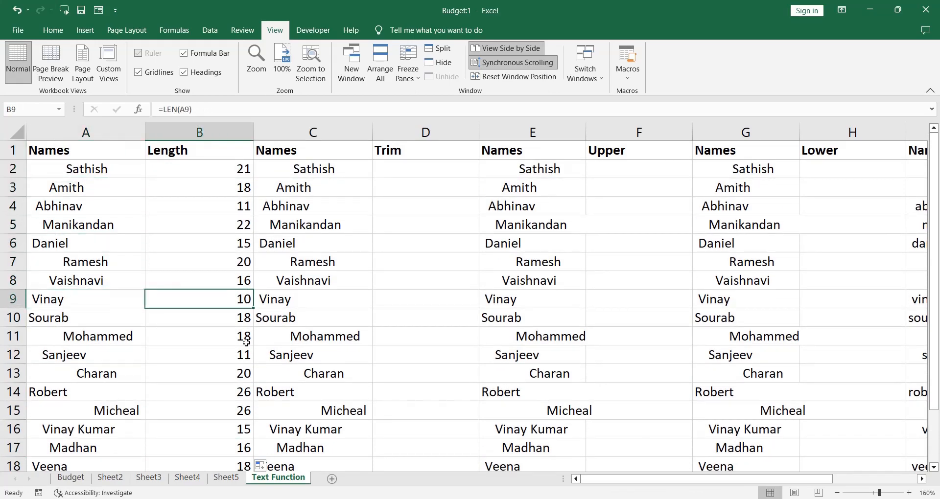
{"action": "key", "text": "ctrl+Up"}
{"action": "key", "text": "Down"}
{"action": "key", "text": "ctrl+Down"}
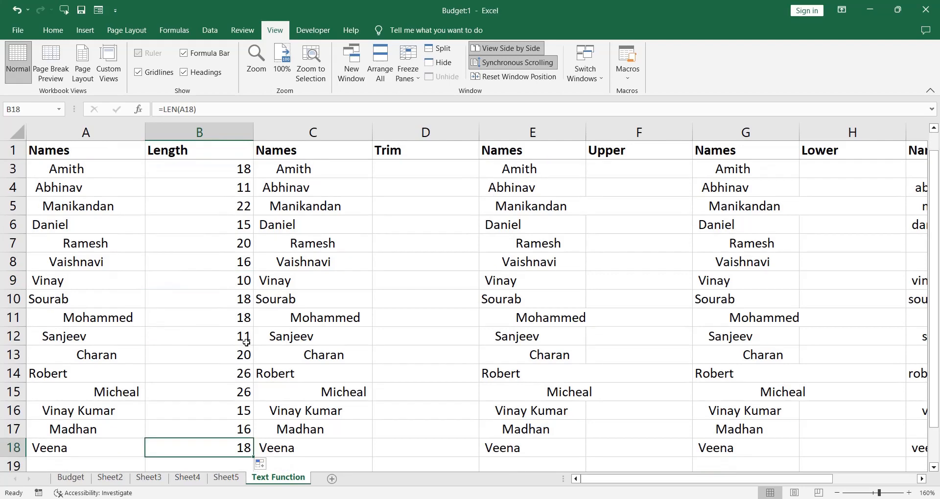
{"action": "key", "text": "Up"}
{"action": "key", "text": "ctrl+Up"}
{"action": "key", "text": "Down"}
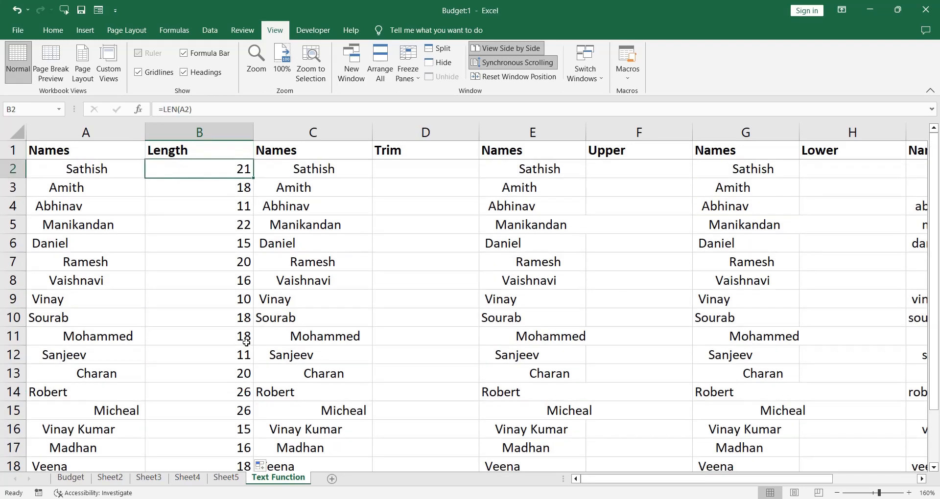
Step: Enter the formula =TRIM(C2) in cell D2 to remove the extra spaces from the first name
{"action": "key", "text": "Right"}
{"action": "key", "text": "Up"}
{"action": "key", "text": "Right"}
{"action": "key", "text": "ctrl+shift+Down"}
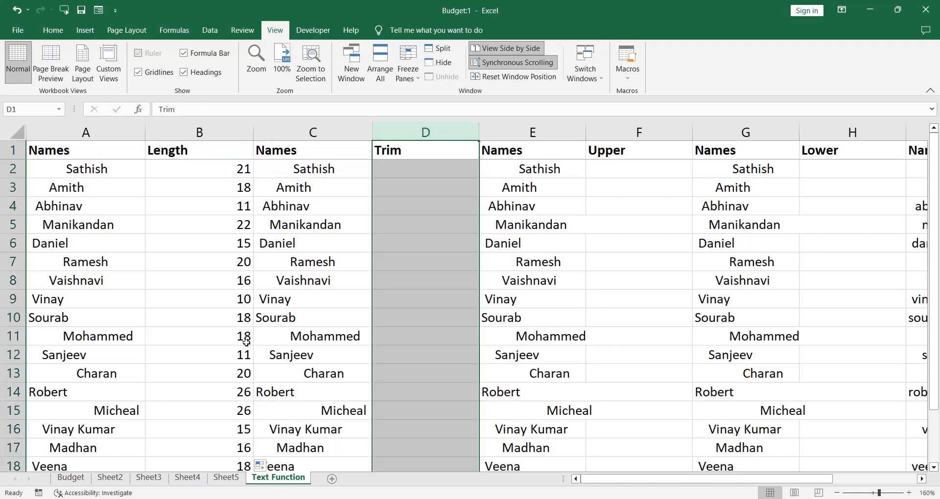
{"action": "key", "text": "Down"}
{"action": "type", "text": "=tri"}
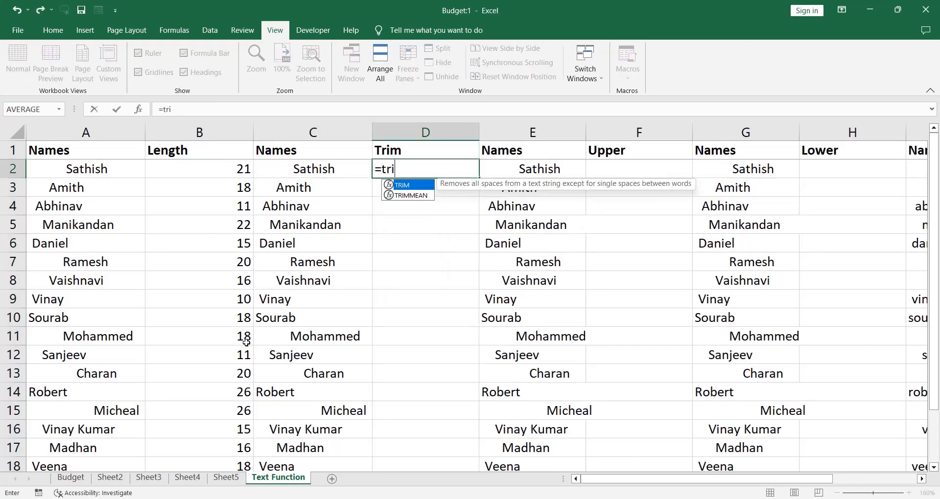
{"action": "type", "text": "m("}
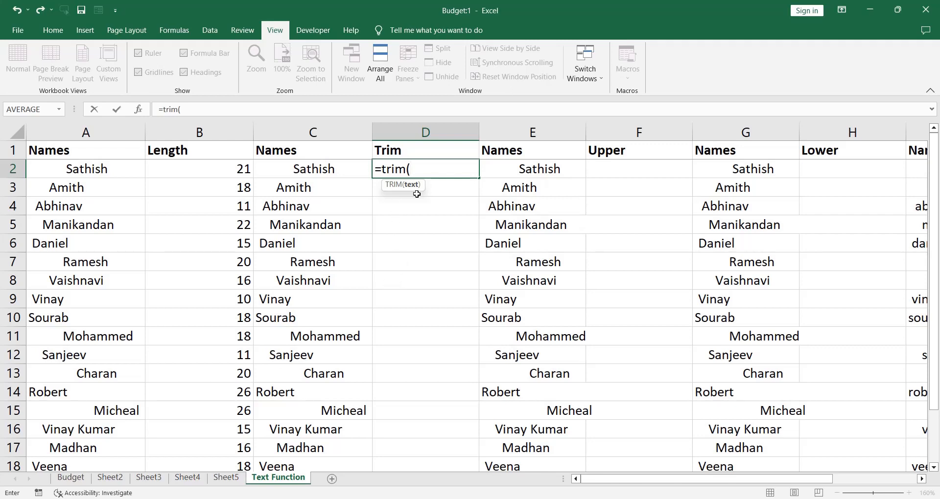
{"action": "left_click", "coordinate": [323, 171]}
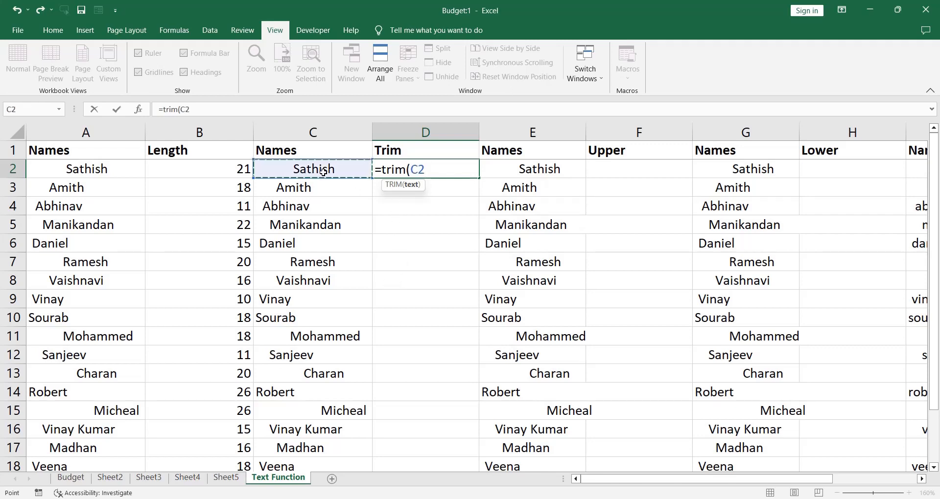
{"action": "type", "text": ")"}
{"action": "key", "text": "Return"}
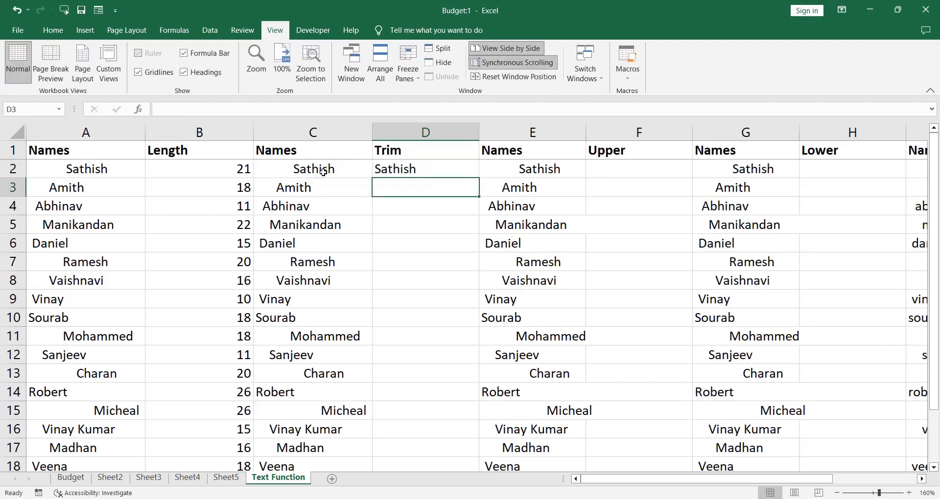
Step: Fill the TRIM formula from D2 down the Trim column to D18
{"action": "key", "text": "Up"}
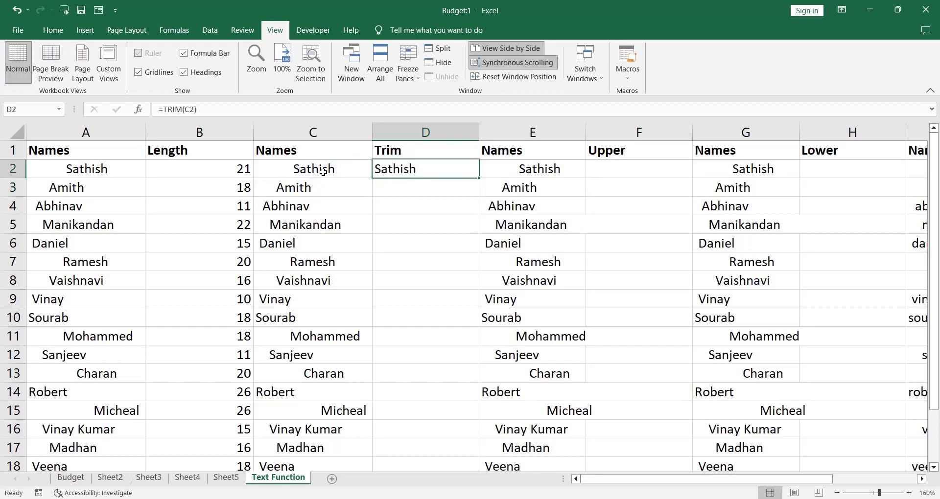
{"action": "double_click", "coordinate": [481, 179]}
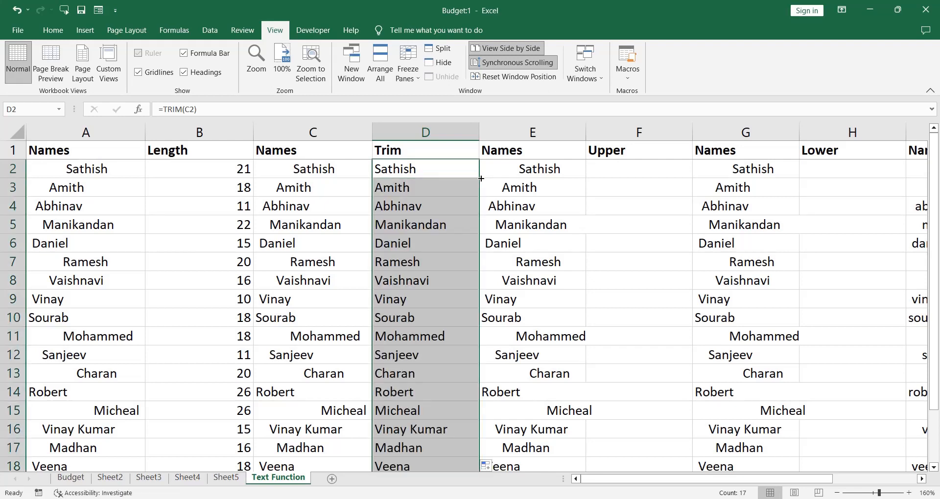
{"action": "left_click", "coordinate": [481, 178]}
{"action": "double_click", "coordinate": [480, 178]}
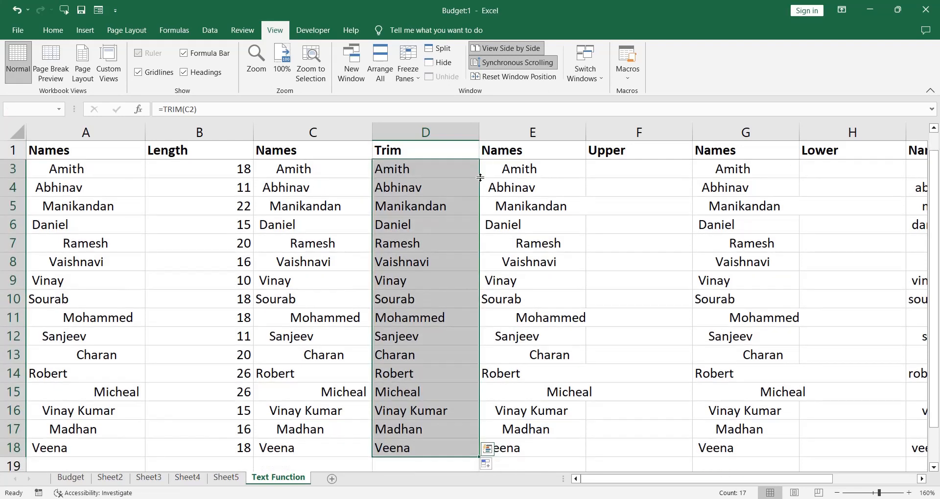
{"action": "key", "text": "ctrl+z"}
Step: Insert a blank column between the Trim column and the Names column in E
{"action": "left_click", "coordinate": [481, 174]}
{"action": "key", "text": "alt+h"}
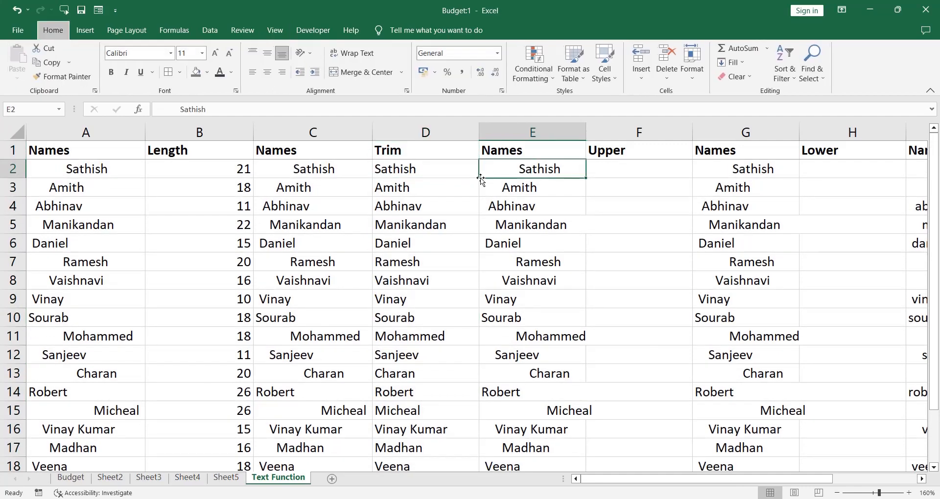
{"action": "key", "text": "i"}
{"action": "key", "text": "c"}
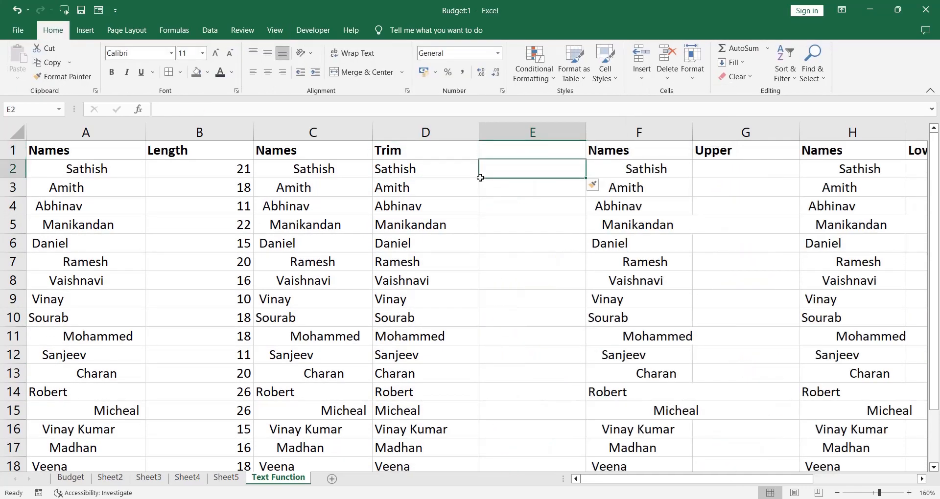
Step: Enter =LEN(D2) in cell E2 and fill it down to E18 to count the characters of the trimmed names
{"action": "type", "text": "="}
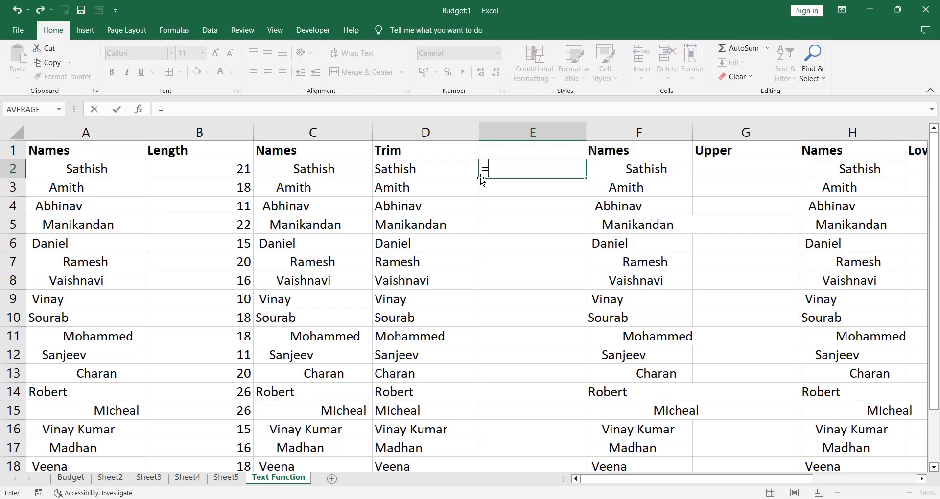
{"action": "type", "text": "len("}
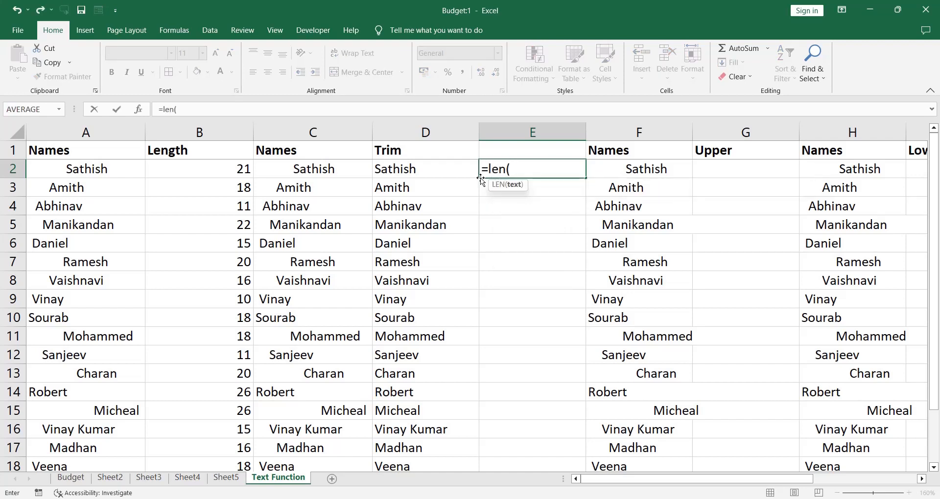
{"action": "left_click", "coordinate": [450, 171]}
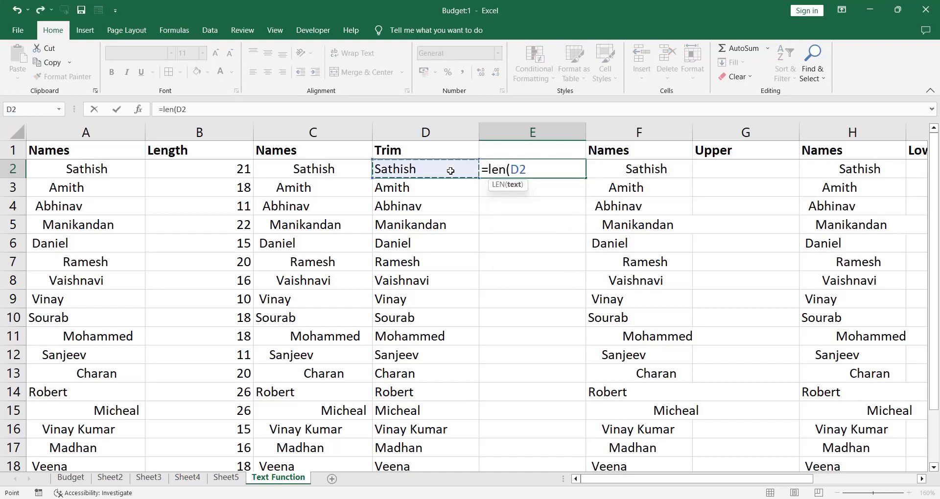
{"action": "type", "text": ")"}
{"action": "key", "text": "Return"}
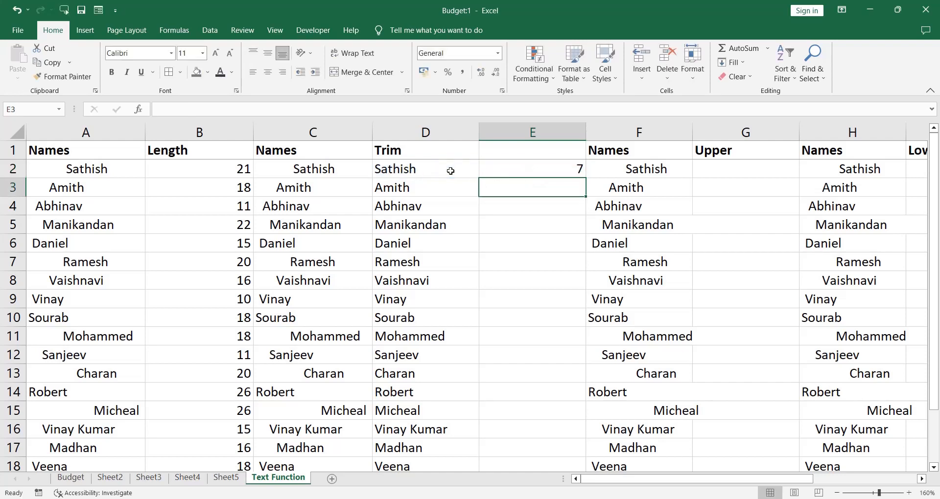
{"action": "key", "text": "Up"}
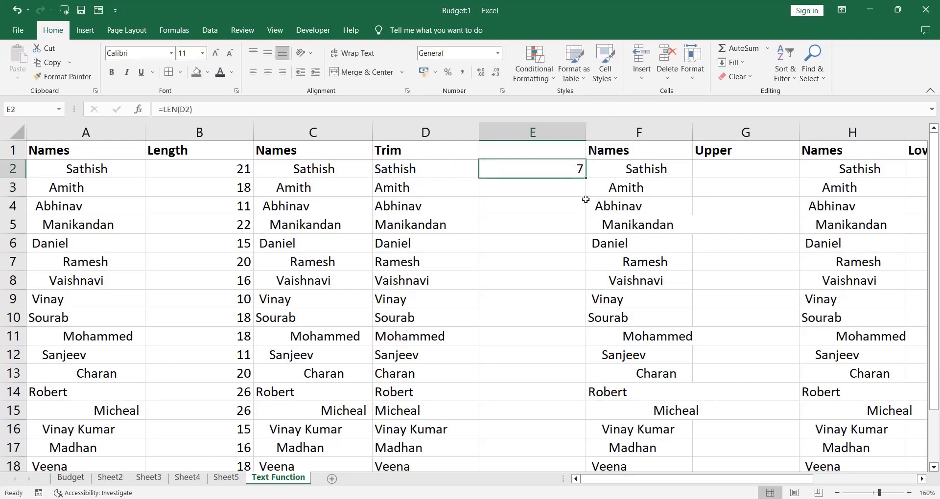
{"action": "double_click", "coordinate": [586, 178]}
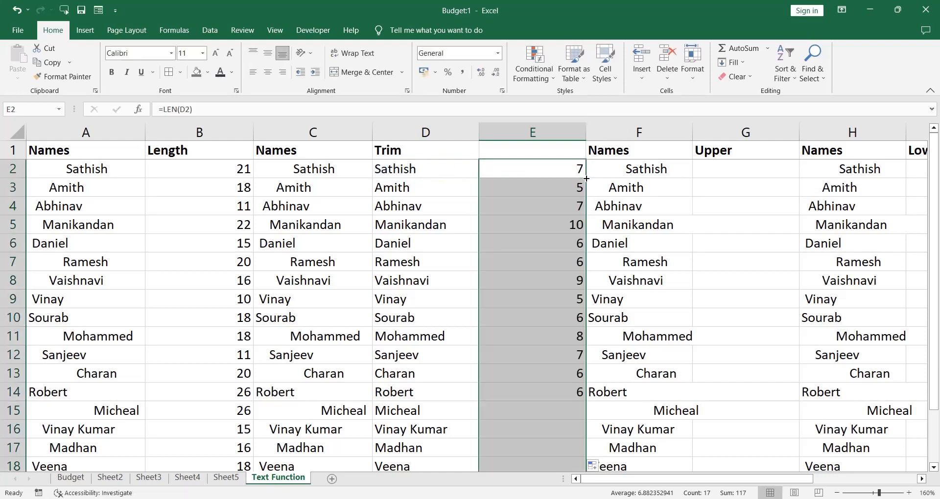
Step: Delete the temporary column E that holds the lengths of the trimmed names
{"action": "left_click", "coordinate": [533, 133]}
{"action": "key", "text": "ctrl+minus"}
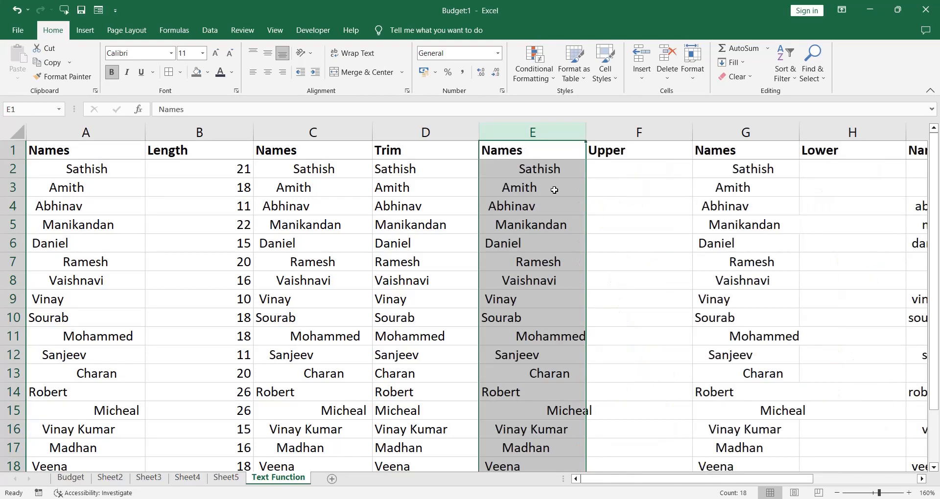
Step: Review the remaining Names, Upper, Lower and Proper columns and their name lists from column E onward
{"action": "key", "text": "Right"}
{"action": "key", "text": "Right"}
{"action": "key", "text": "Right"}
{"action": "key", "text": "Right"}
{"action": "key", "text": "Right"}
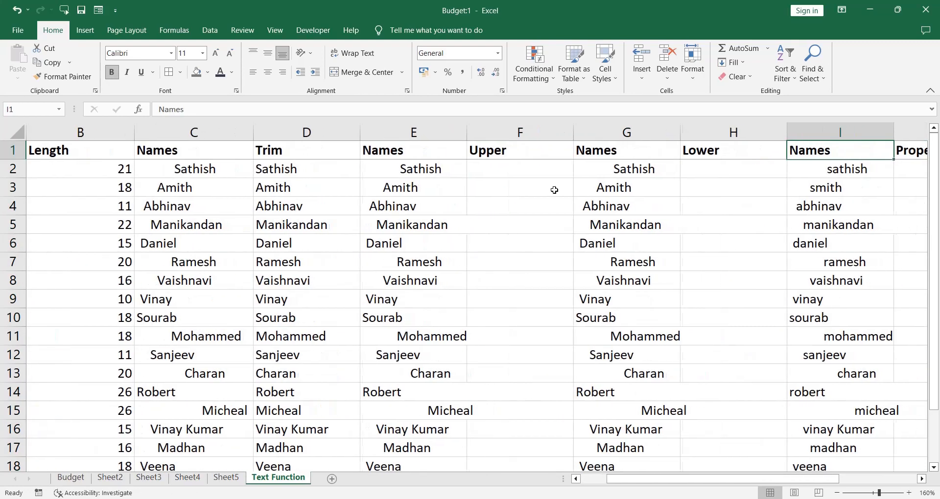
{"action": "key", "text": "Left"}
{"action": "key", "text": "Left"}
{"action": "key", "text": "Left"}
{"action": "key", "text": "Left"}
{"action": "key", "text": "Left"}
{"action": "key", "text": "Down"}
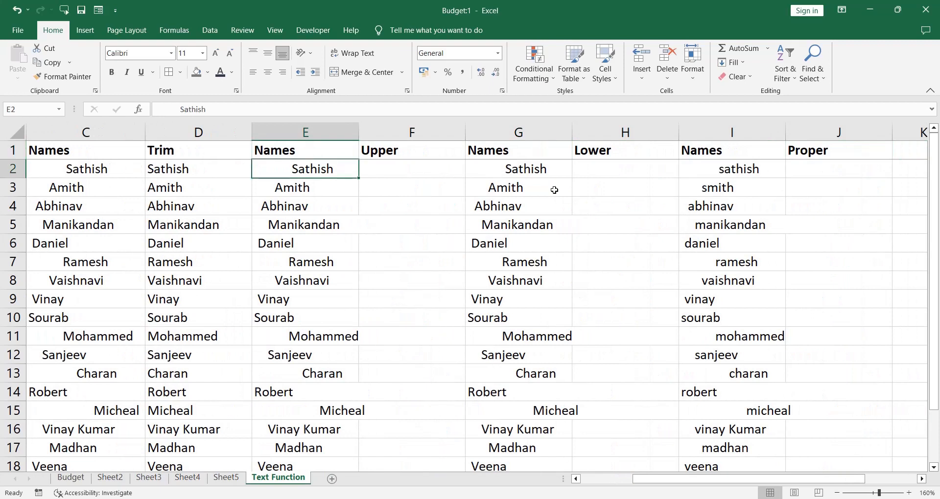
Step: Enter the formula =UPPER(E2) in cell F2 to convert the first name to capital letters
{"action": "key", "text": "Right"}
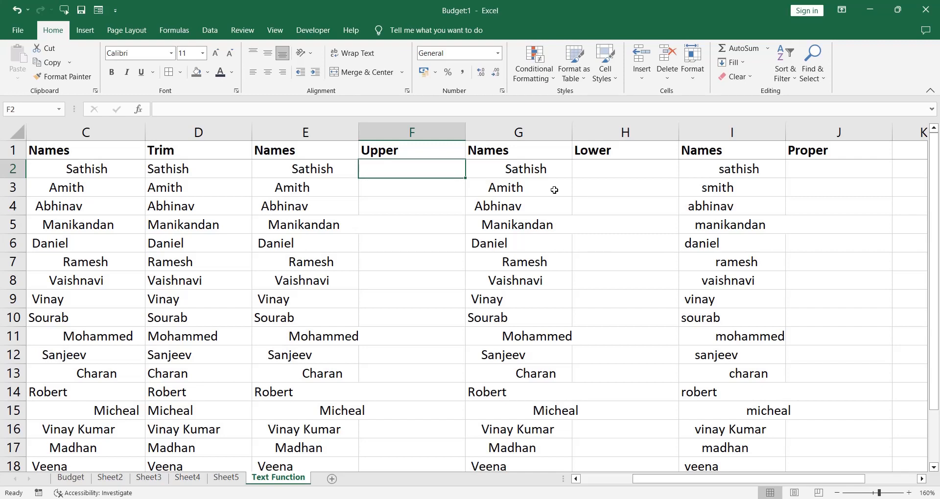
{"action": "type", "text": "=u"}
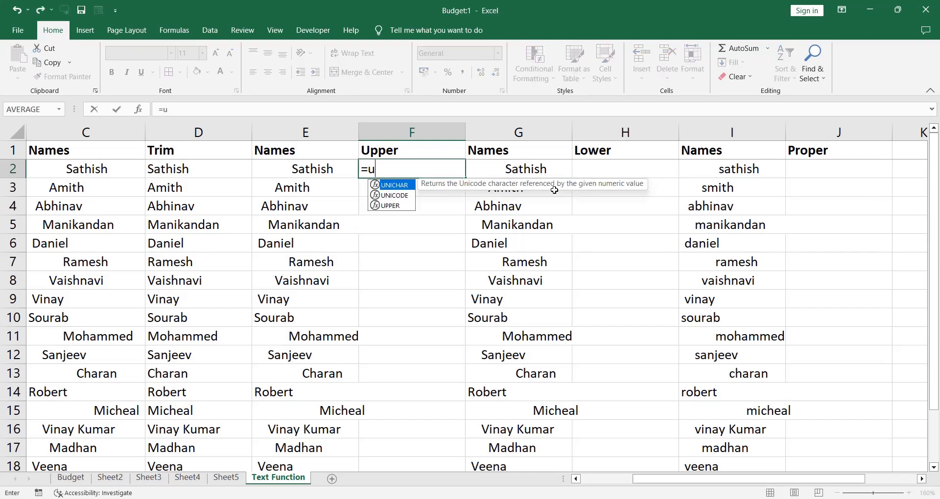
{"action": "type", "text": "pper("}
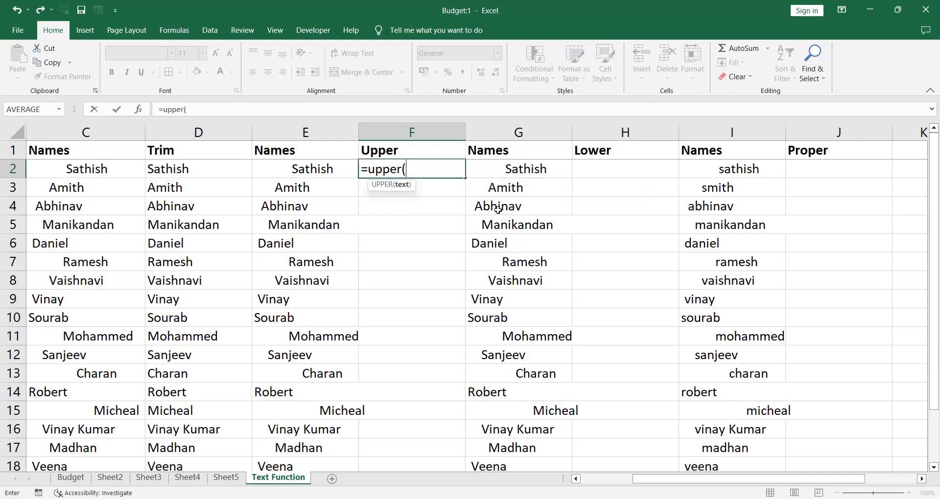
{"action": "left_click", "coordinate": [341, 173]}
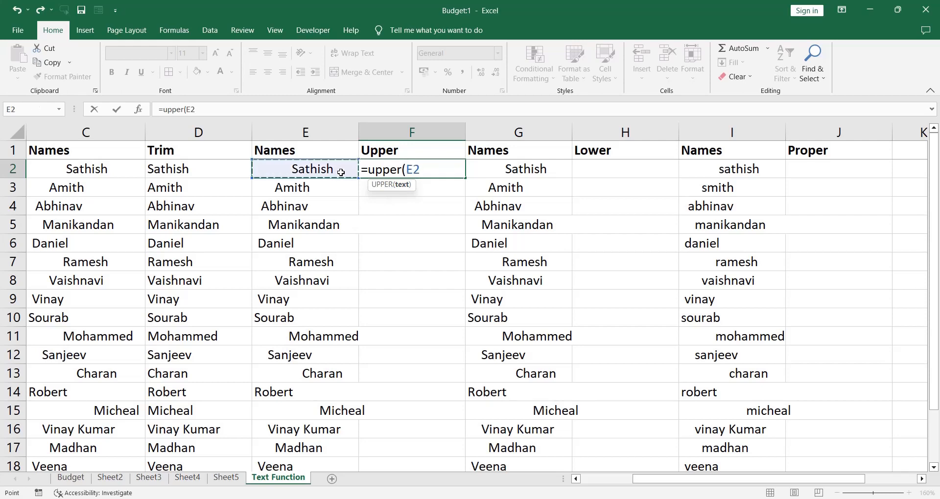
{"action": "type", "text": ")"}
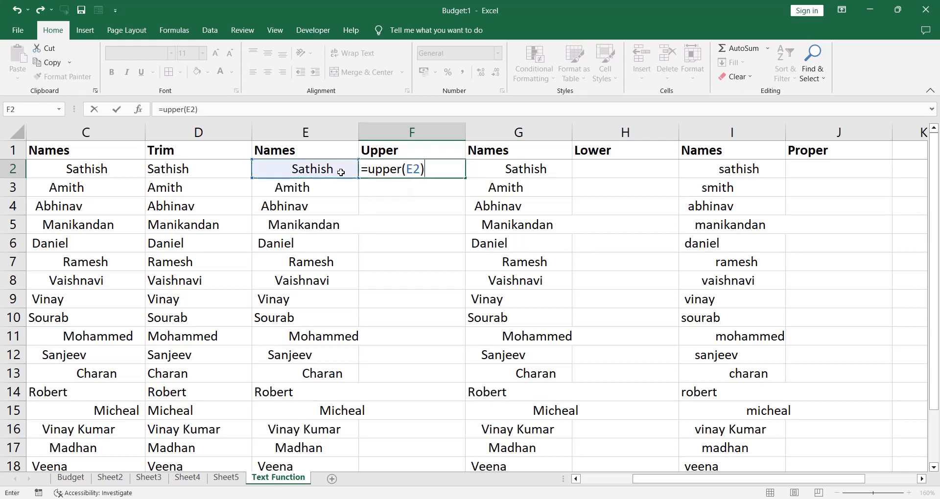
{"action": "key", "text": "Return"}
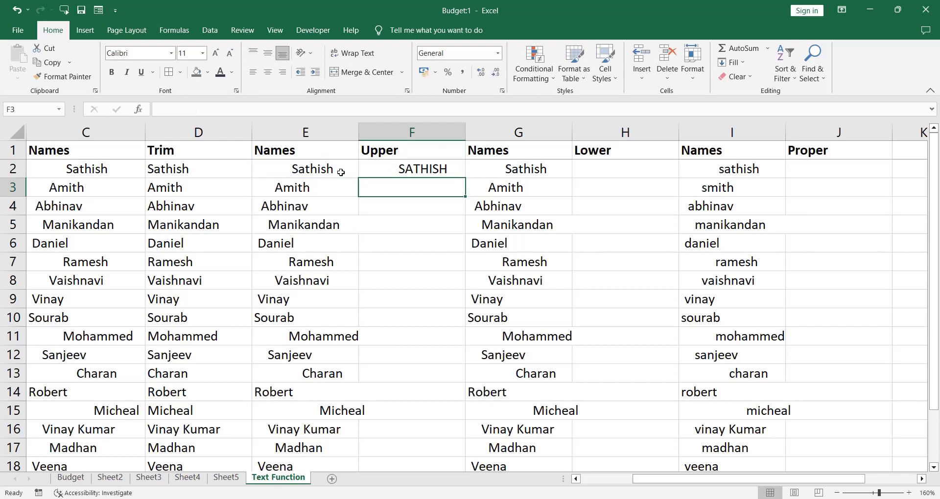
Step: Compare the uppercase result in F2 with the original name in E2 and the trimmed names in column D
{"action": "left_click", "coordinate": [342, 172]}
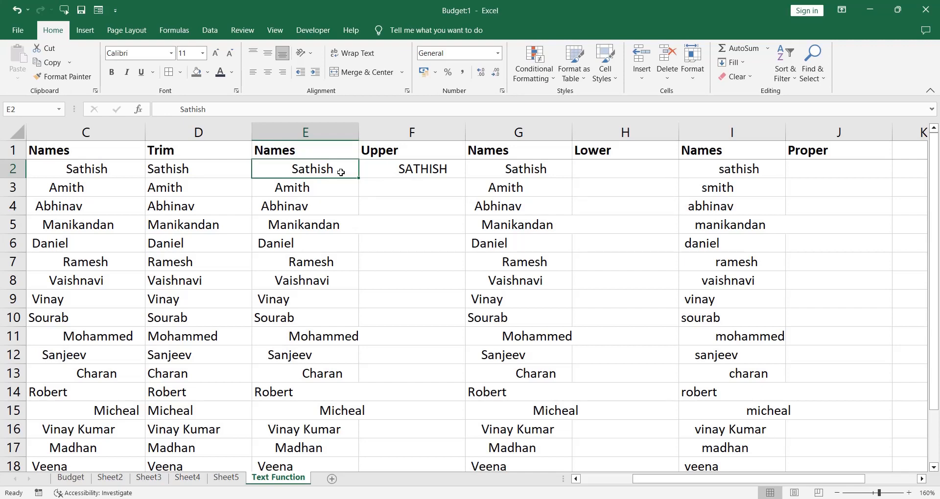
{"action": "key", "text": "Right"}
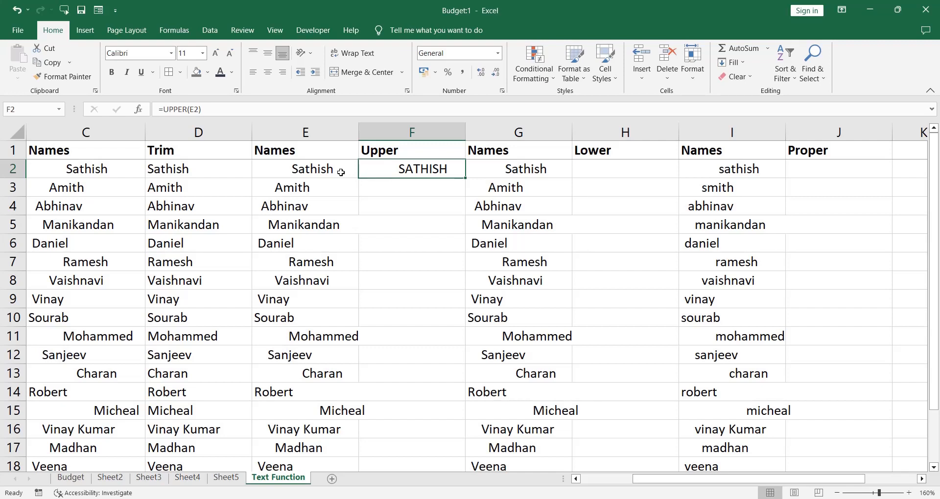
{"action": "key", "text": "Left"}
{"action": "key", "text": "Left"}
{"action": "key", "text": "ctrl+shift+Down"}
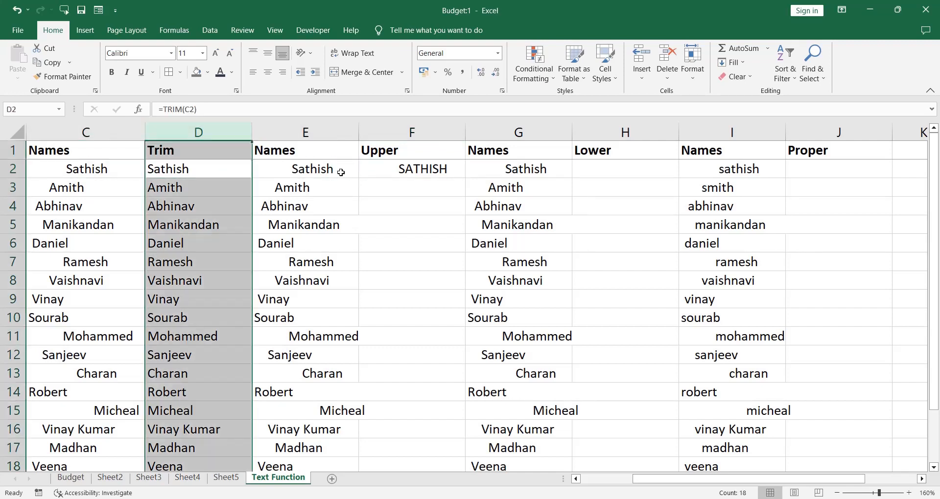
{"action": "key", "text": "Down"}
{"action": "key", "text": "Up"}
{"action": "key", "text": "Right"}
{"action": "key", "text": "Right"}
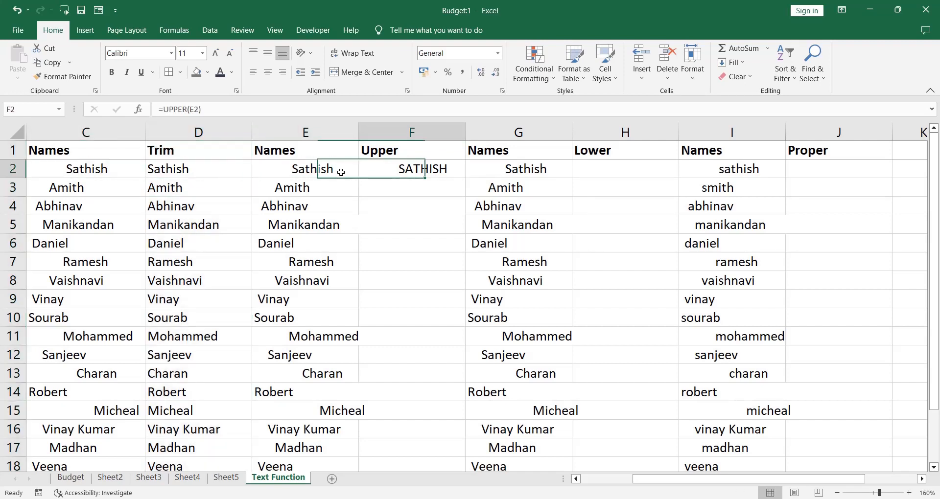
{"action": "key", "text": "Right"}
{"action": "key", "text": "Left"}
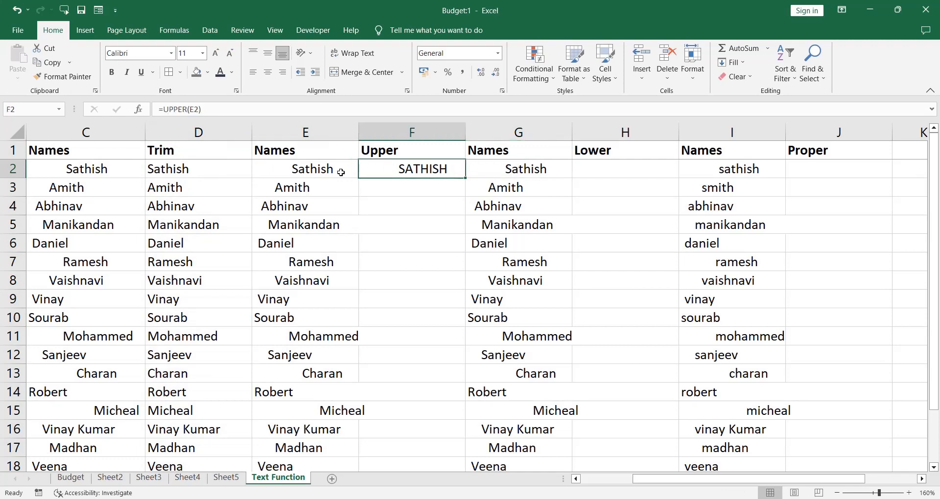
Step: Inspect the spacing of the name in E2 against the Trim column and the Upper column
{"action": "key", "text": "Left"}
{"action": "key", "text": "F2"}
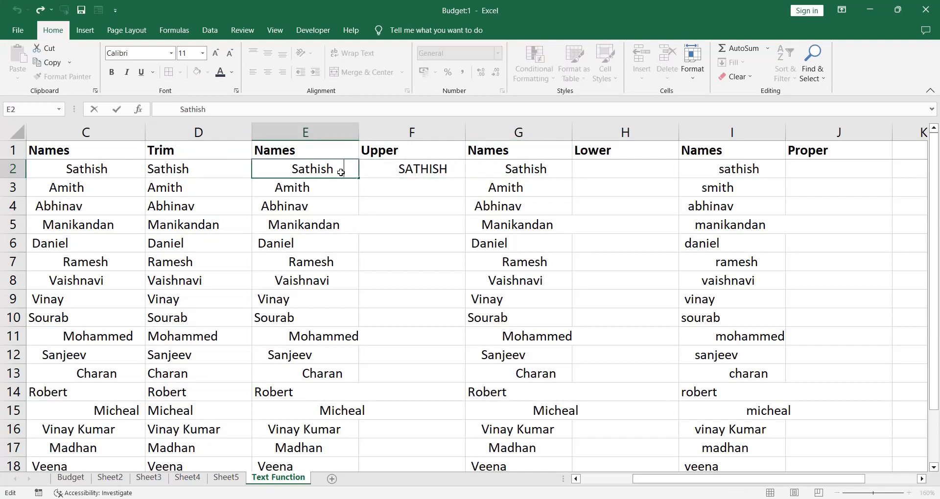
{"action": "key", "text": "Escape"}
{"action": "key", "text": "Right"}
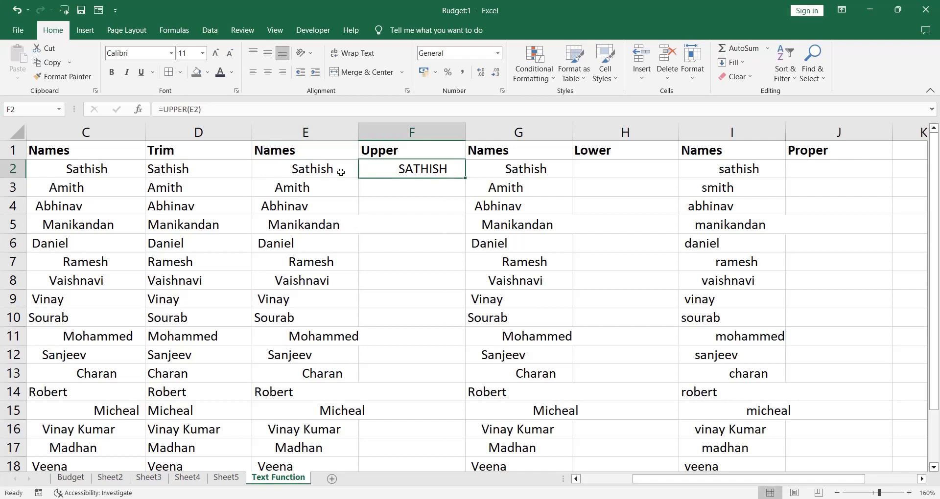
{"action": "key", "text": "Left"}
{"action": "key", "text": "Left"}
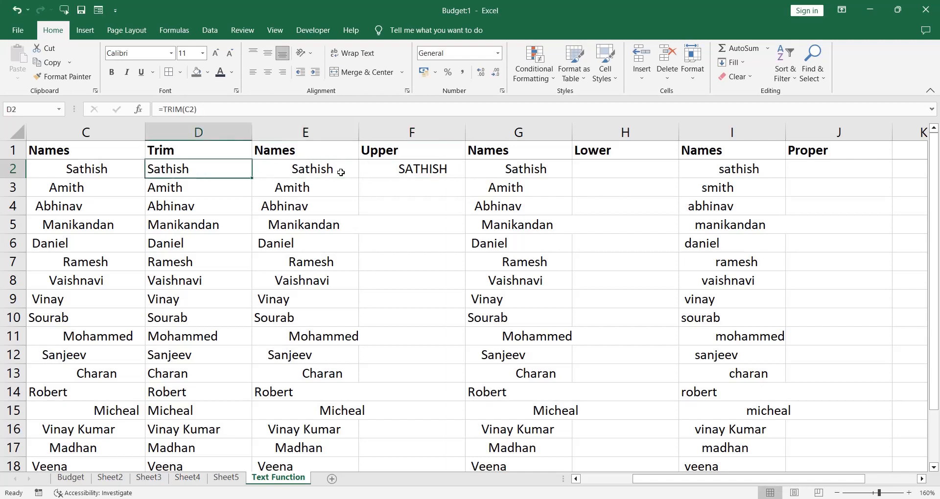
{"action": "key", "text": "ctrl+space"}
{"action": "key", "text": "Right"}
{"action": "key", "text": "Right"}
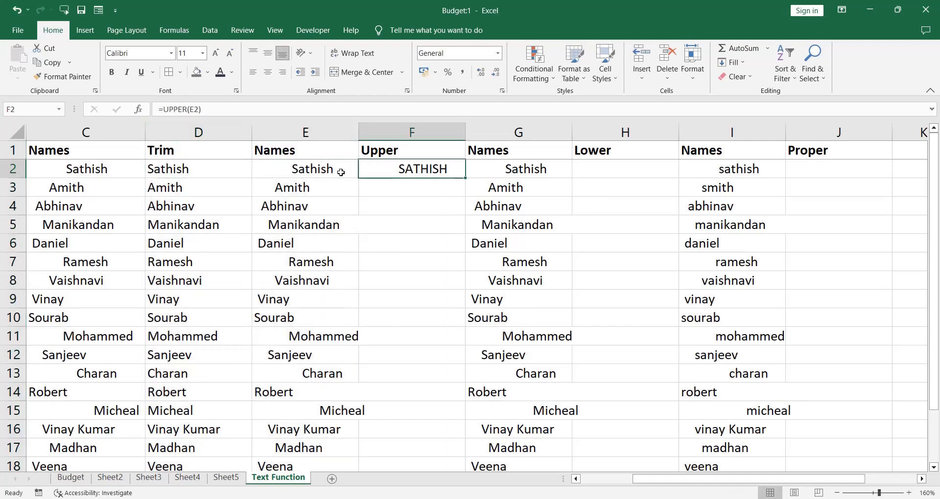
{"action": "key", "text": "ctrl+space"}
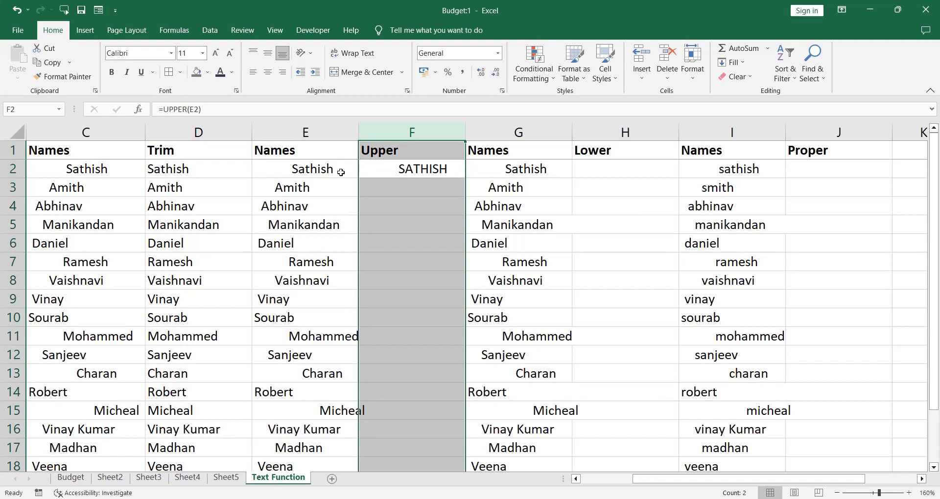
{"action": "key", "text": "Up"}
{"action": "key", "text": "Down"}
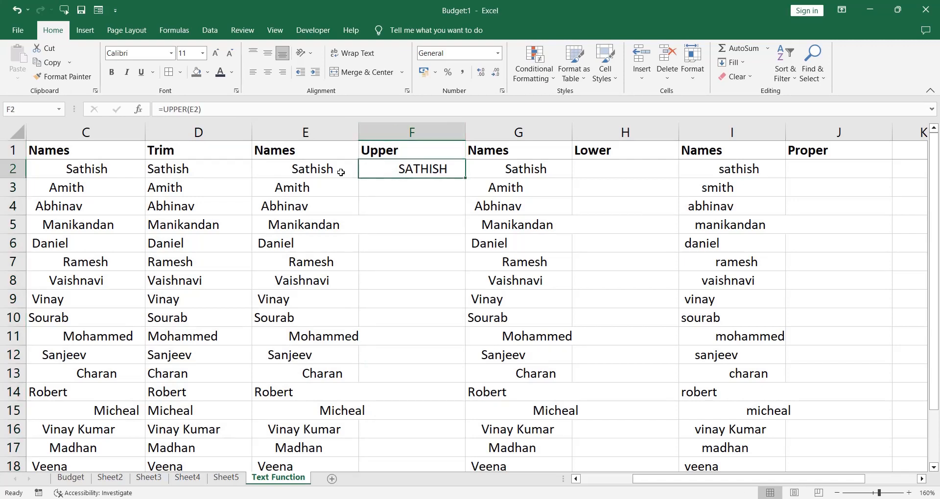
Step: Wrap the formula in F2 in TRIM so that it reads =TRIM(UPPER(E2))
{"action": "key", "text": "F2"}
{"action": "key", "text": "Left"}
{"action": "key", "text": "Left"}
{"action": "key", "text": "Left"}
{"action": "key", "text": "Left"}
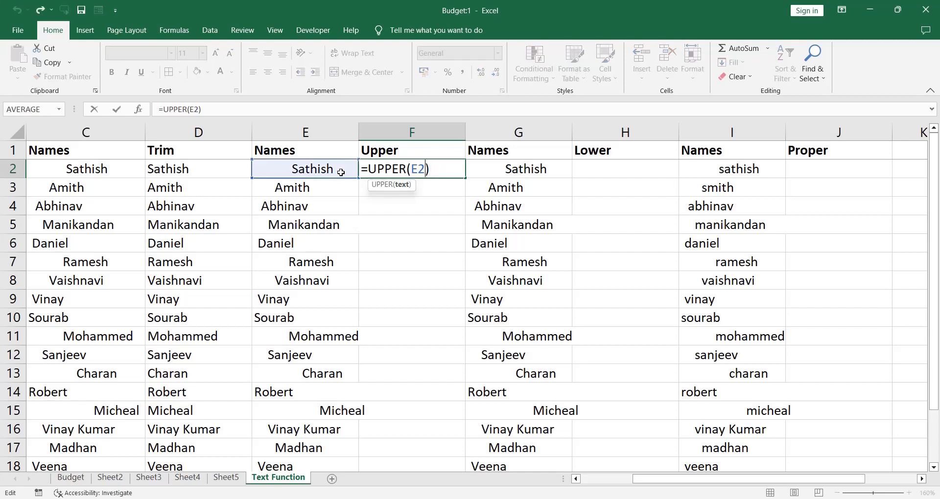
{"action": "key", "text": "Left"}
{"action": "key", "text": "Left"}
{"action": "key", "text": "Left"}
{"action": "key", "text": "Left"}
{"action": "key", "text": "Left"}
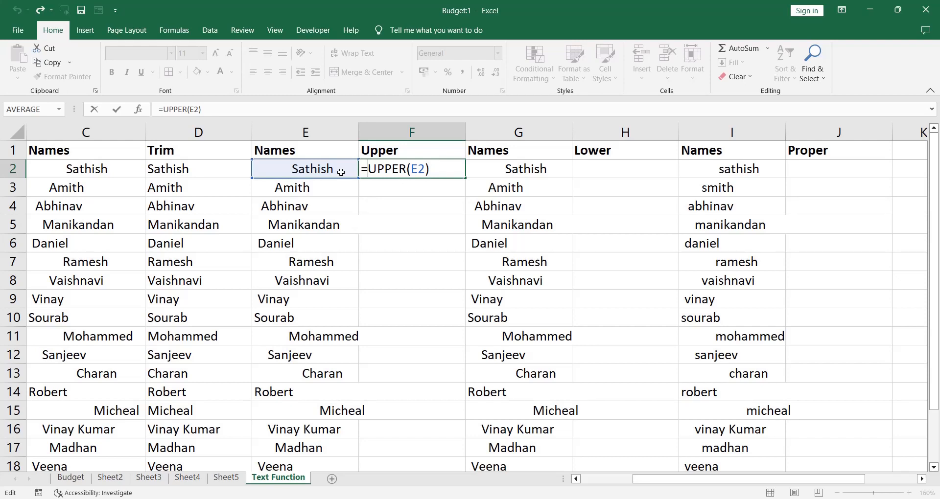
{"action": "type", "text": "trim"}
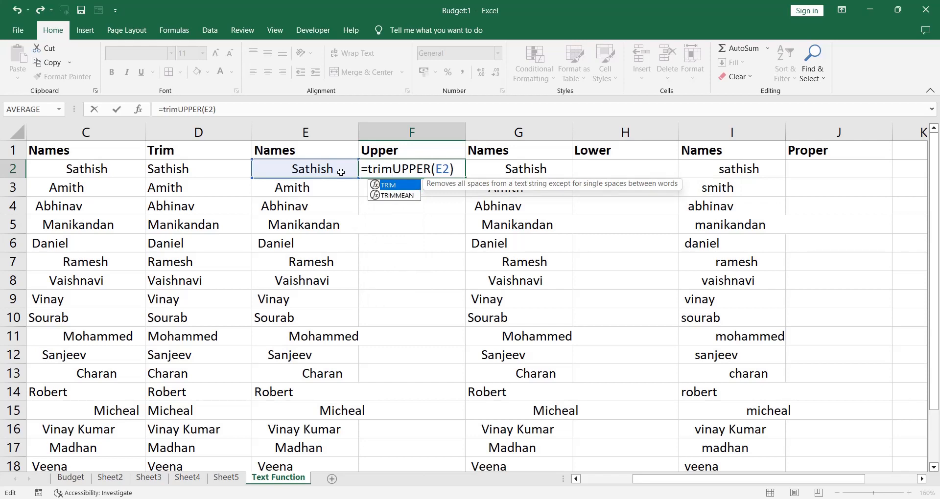
{"action": "type", "text": "("}
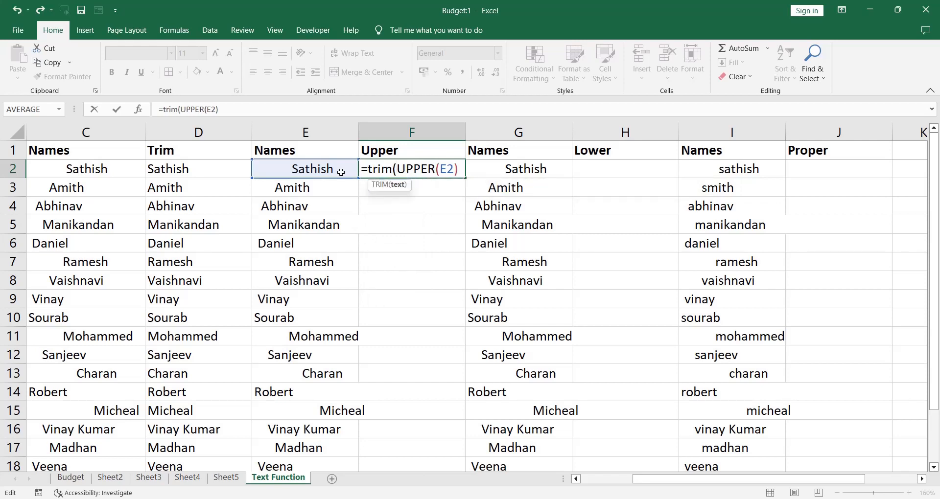
{"action": "key", "text": "Right"}
{"action": "key", "text": "Right"}
{"action": "key", "text": "Right"}
{"action": "key", "text": "Right"}
{"action": "key", "text": "Right"}
{"action": "key", "text": "Right"}
{"action": "key", "text": "Right"}
{"action": "key", "text": "Right"}
{"action": "key", "text": "Right"}
{"action": "type", "text": ")"}
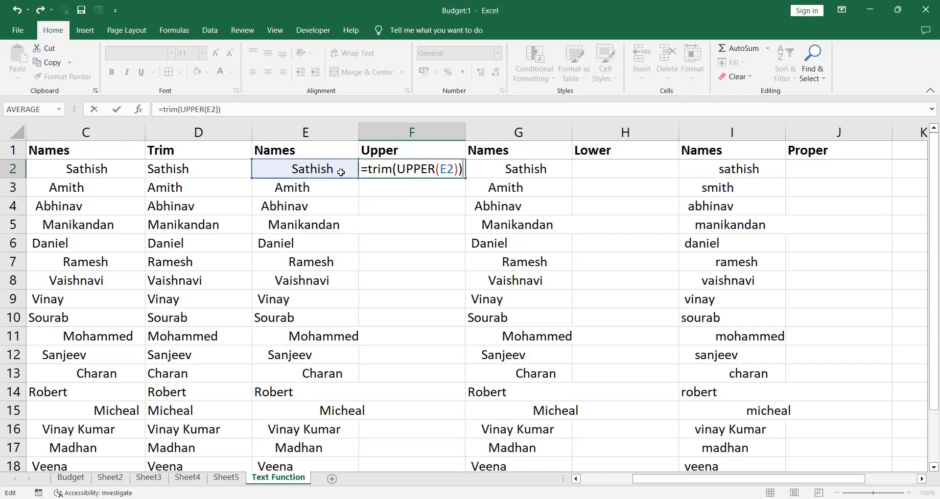
{"action": "left_click", "coordinate": [440, 169]}
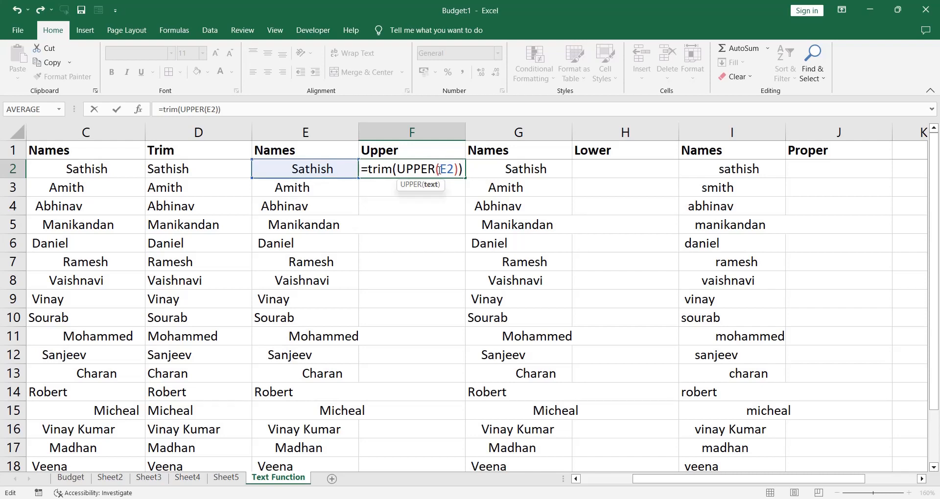
{"action": "left_click_drag", "start_coordinate": [442, 169], "coordinate": [459, 169]}
{"action": "left_click_drag", "start_coordinate": [394, 169], "coordinate": [467, 170]}
{"action": "key", "text": "Return"}
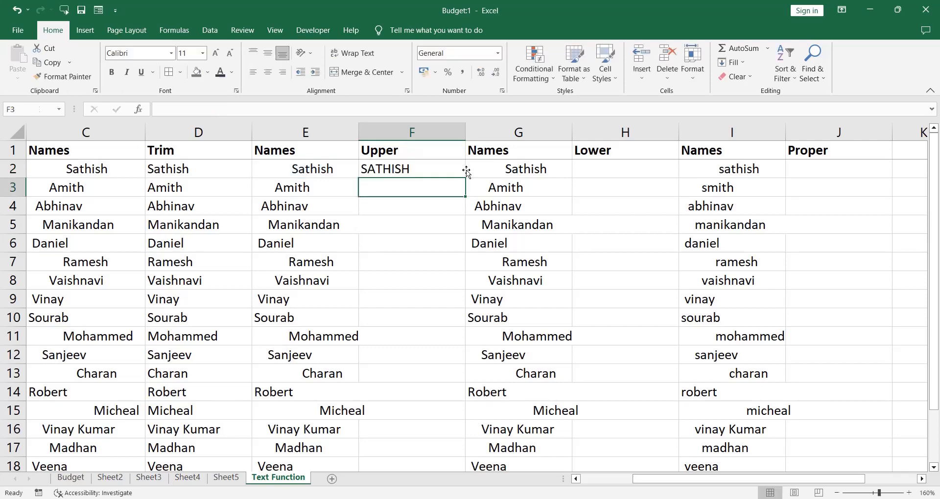
Step: Fill the combined TRIM and UPPER formula from F2 down the Upper column to F18
{"action": "key", "text": "Up"}
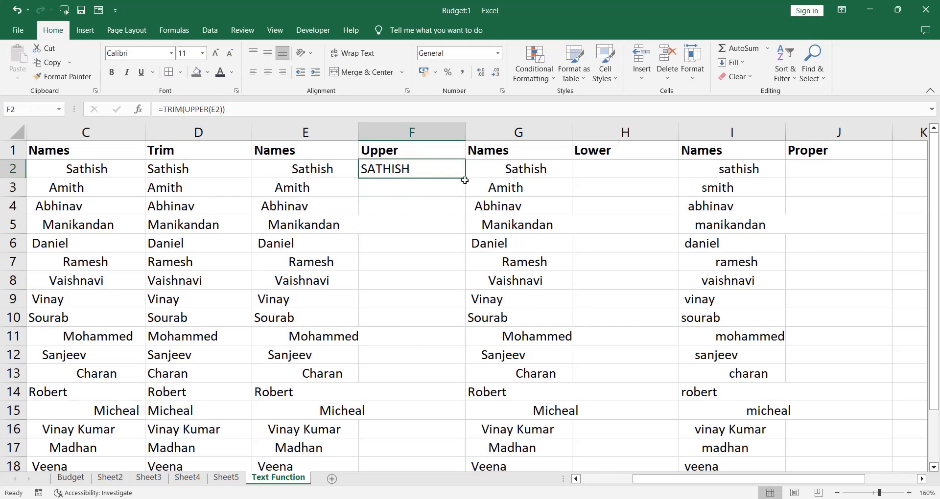
{"action": "double_click", "coordinate": [466, 178]}
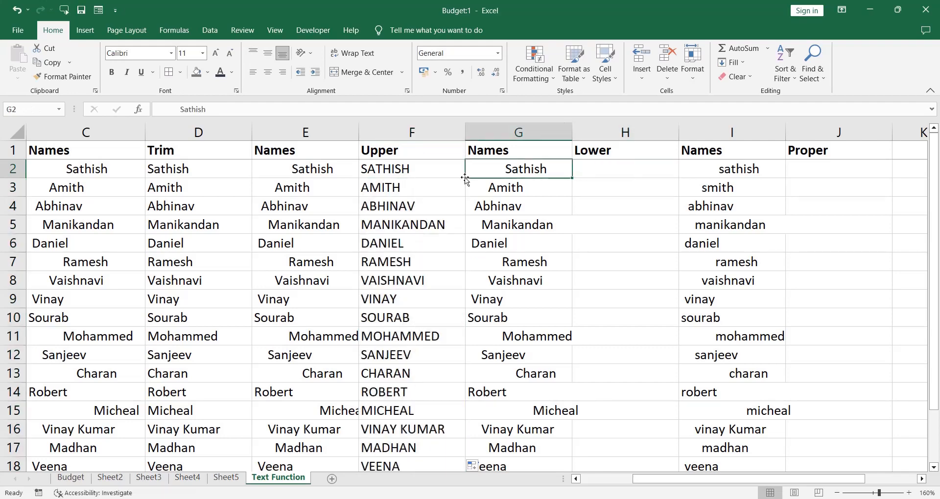
{"action": "scroll", "coordinate": [465, 177], "scroll_direction": "down", "scroll_amount": 1}
{"action": "left_click", "coordinate": [465, 177]}
{"action": "key", "text": "Up"}
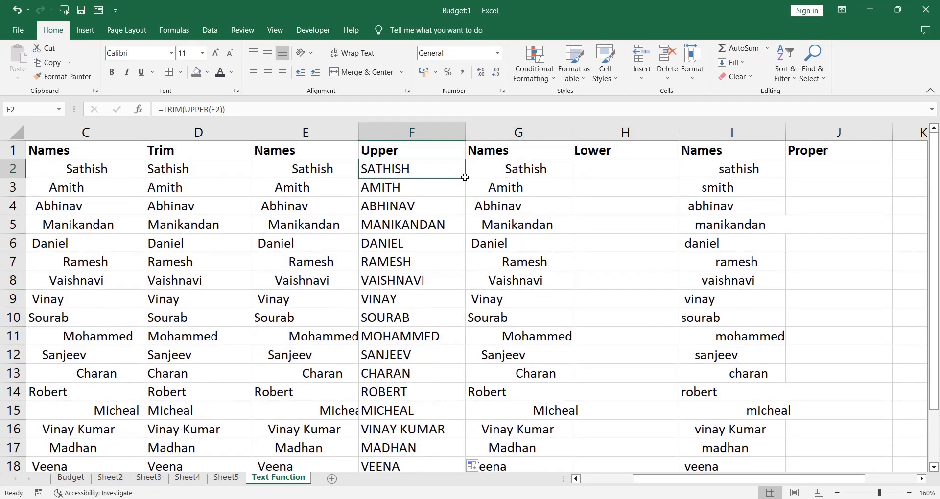
Step: Enter the formula =LOWER(G2) in cell H2 to convert the first name to small letters
{"action": "key", "text": "Right"}
{"action": "key", "text": "Right"}
{"action": "type", "text": "=lwer"}
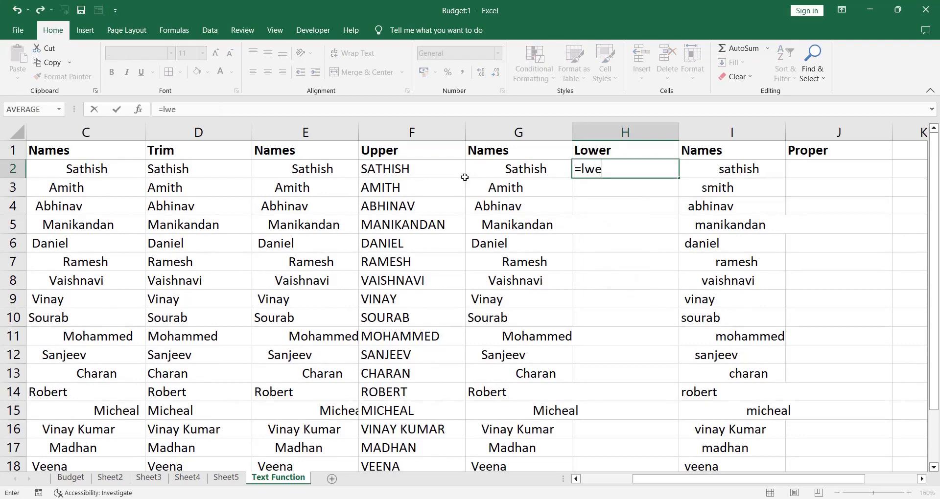
{"action": "key", "text": "BackSpace"}
{"action": "key", "text": "BackSpace"}
{"action": "key", "text": "BackSpace"}
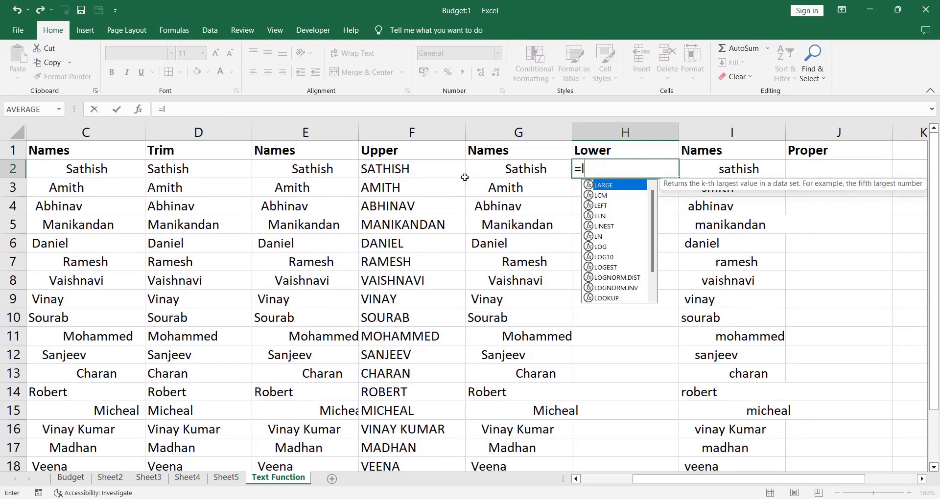
{"action": "type", "text": "ower("}
{"action": "left_click", "coordinate": [509, 173]}
{"action": "key", "text": "Return"}
Step: Nest the formula in H2 inside TRIM, making it =TRIM(LOWER(G2))
{"action": "key", "text": "Up"}
{"action": "key", "text": "F2"}
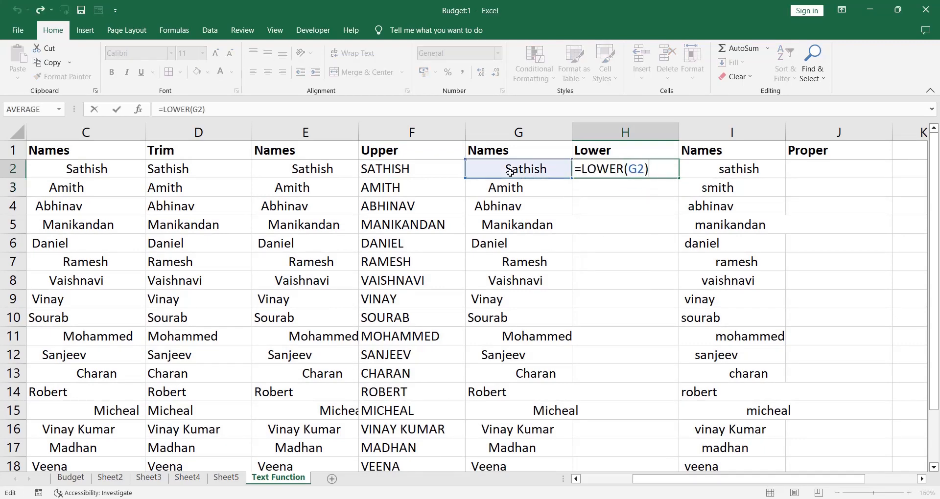
{"action": "key", "text": "Left"}
{"action": "key", "text": "Left"}
{"action": "key", "text": "Left"}
{"action": "key", "text": "Left"}
{"action": "key", "text": "Left"}
{"action": "key", "text": "Left"}
{"action": "key", "text": "Left"}
{"action": "key", "text": "Left"}
{"action": "key", "text": "Left"}
{"action": "type", "text": "trim("}
{"action": "key", "text": "Right"}
{"action": "key", "text": "Right"}
{"action": "key", "text": "Right"}
{"action": "key", "text": "Right"}
{"action": "key", "text": "Right"}
{"action": "key", "text": "Right"}
{"action": "key", "text": "Right"}
{"action": "key", "text": "Right"}
{"action": "key", "text": "Right"}
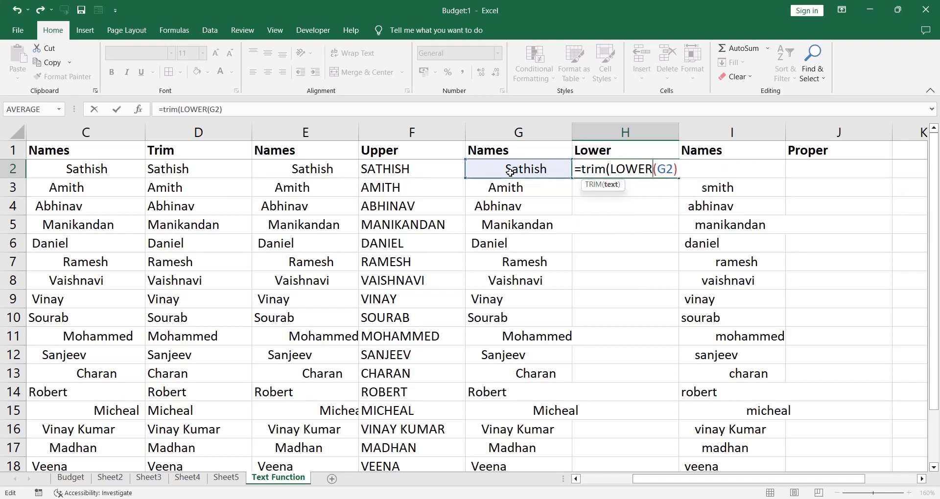
{"action": "type", "text": ")"}
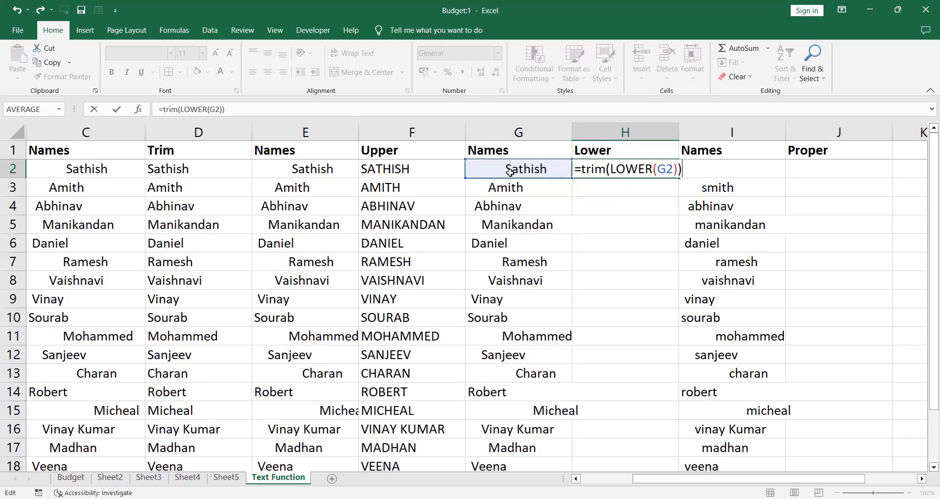
{"action": "key", "text": "Return"}
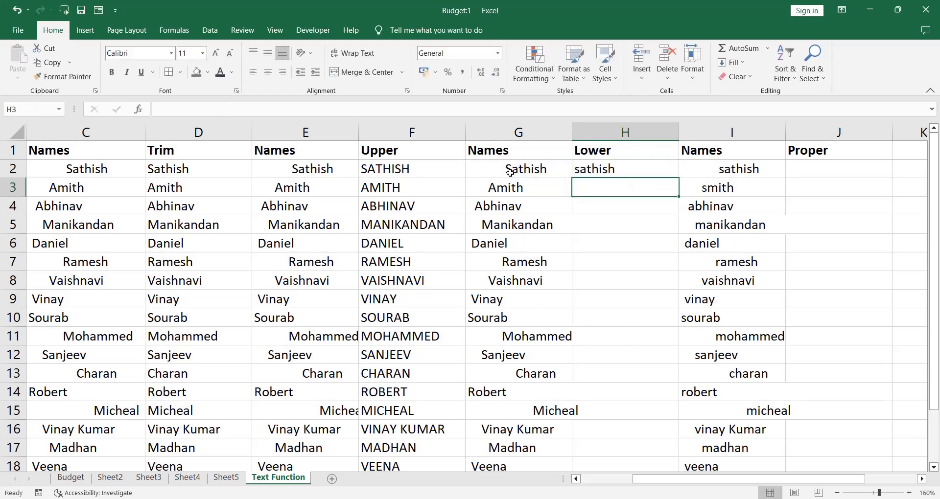
Step: Fill the combined TRIM and LOWER formula from H2 down the Lower column to H18
{"action": "left_click", "coordinate": [609, 167]}
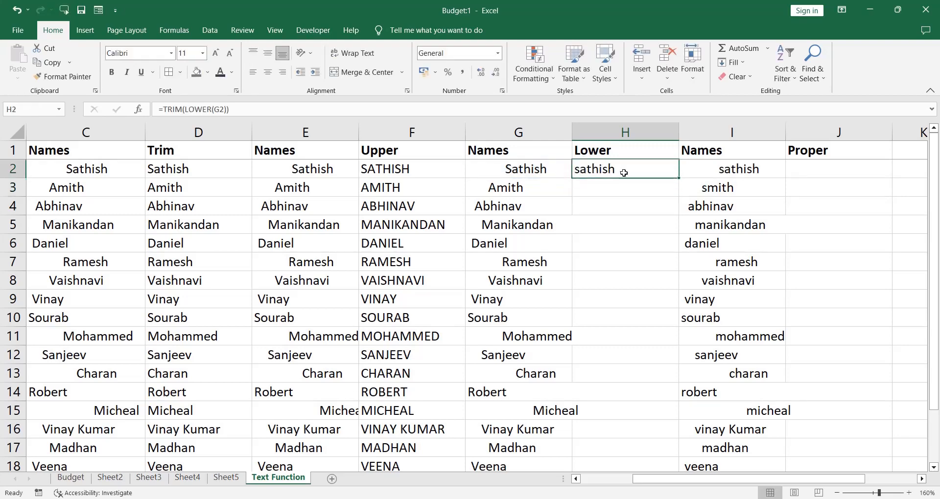
{"action": "double_click", "coordinate": [680, 177]}
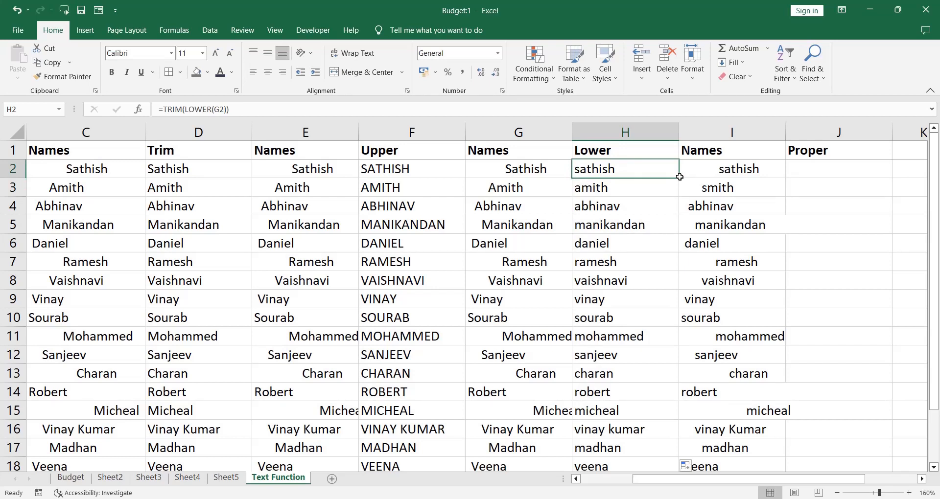
{"action": "scroll", "coordinate": [680, 178], "scroll_direction": "down", "scroll_amount": 1}
{"action": "scroll", "coordinate": [680, 177], "scroll_direction": "up", "scroll_amount": 1}
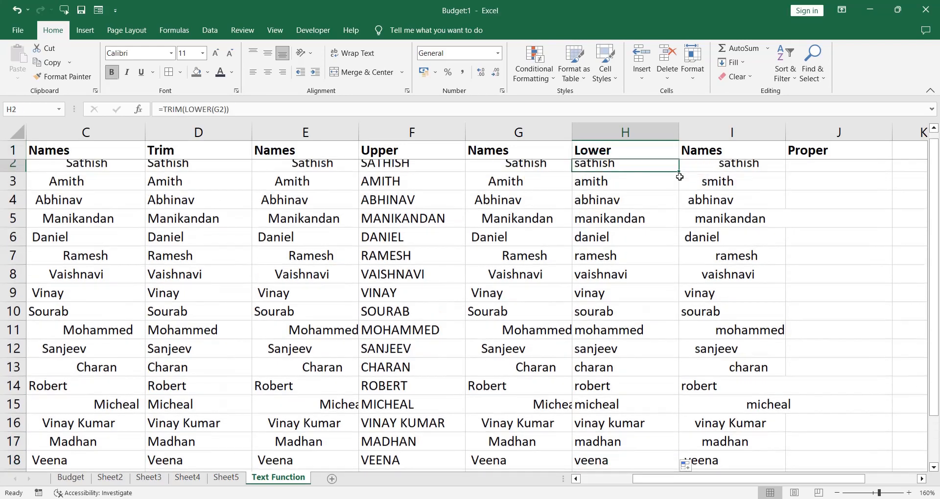
Step: Enter the formula =PROPER(I2) in cell J2 to capitalise the first name in the Proper column
{"action": "key", "text": "Right"}
{"action": "key", "text": "Right"}
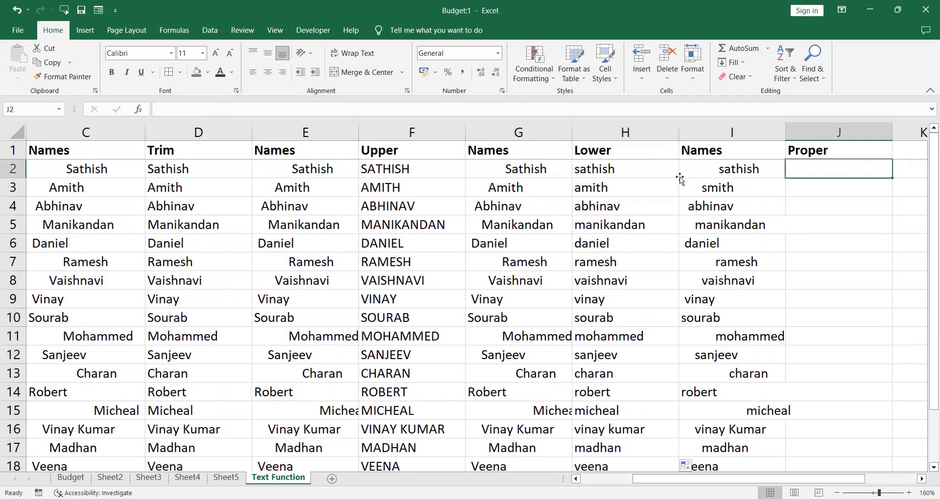
{"action": "type", "text": "="}
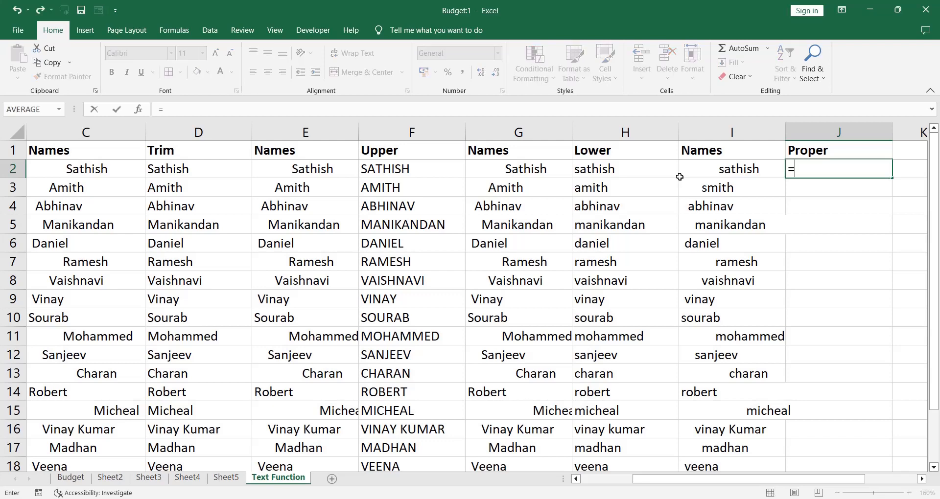
{"action": "type", "text": "proper("}
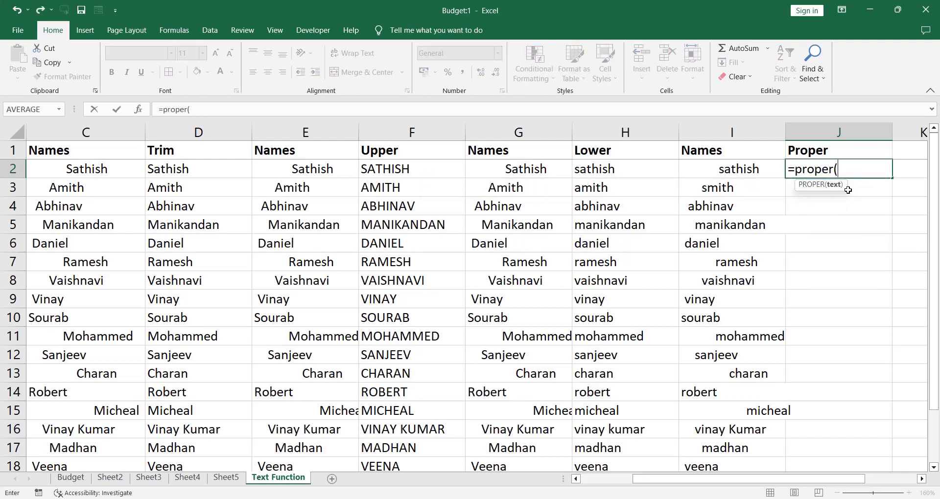
{"action": "left_click", "coordinate": [757, 170]}
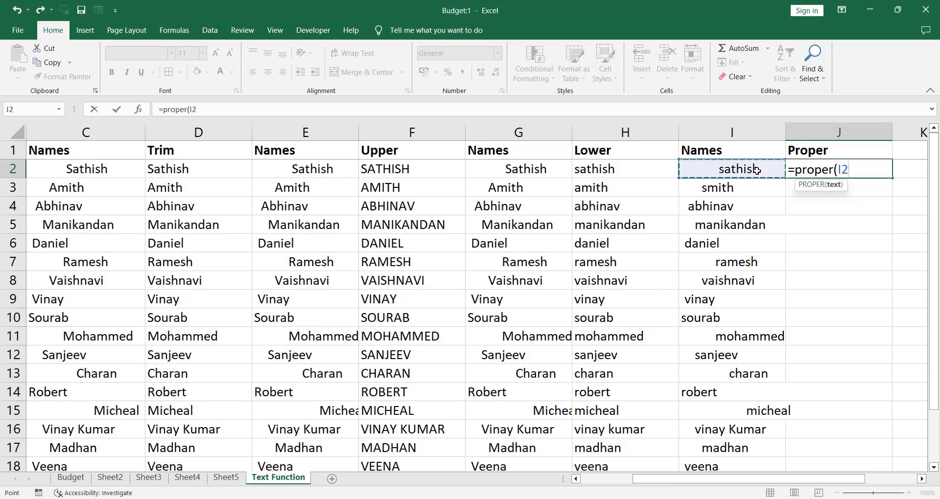
{"action": "type", "text": ")"}
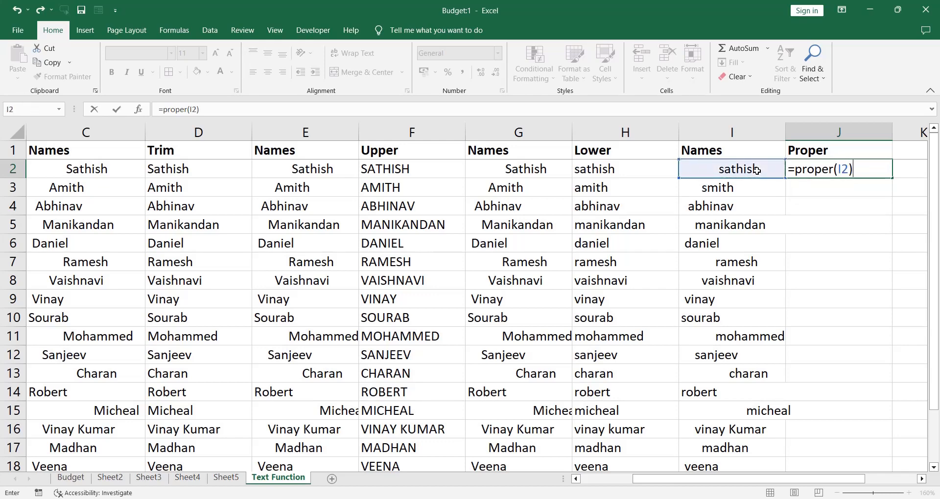
{"action": "key", "text": "Return"}
{"action": "key", "text": "Up"}
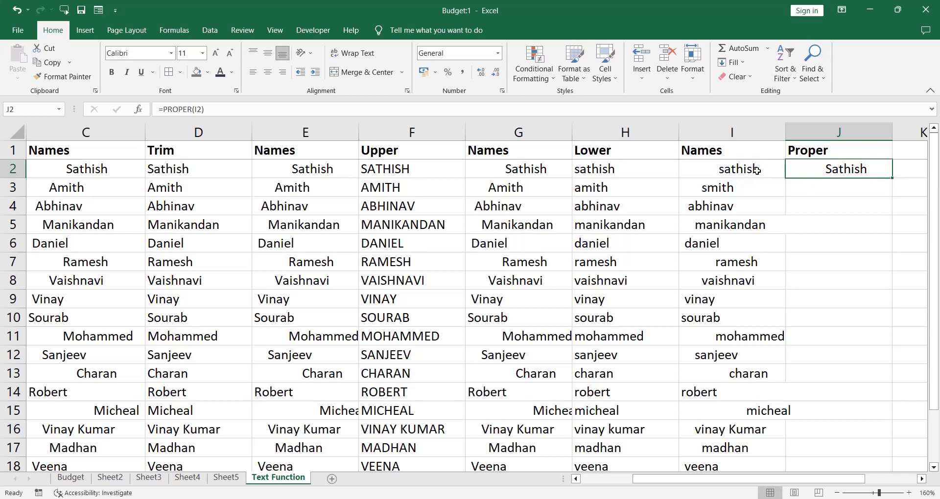
Step: Nest the formula in J2 inside TRIM, making it =TRIM(PROPER(I2))
{"action": "key", "text": "Left"}
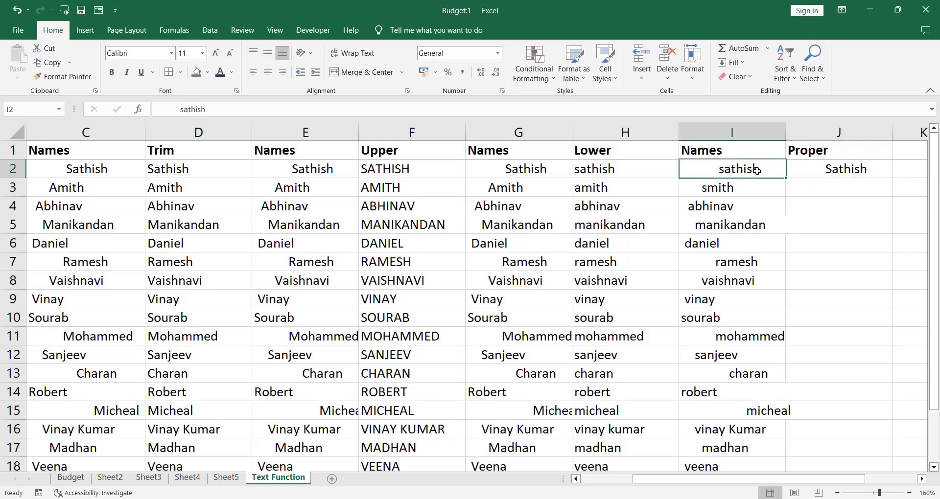
{"action": "key", "text": "Right"}
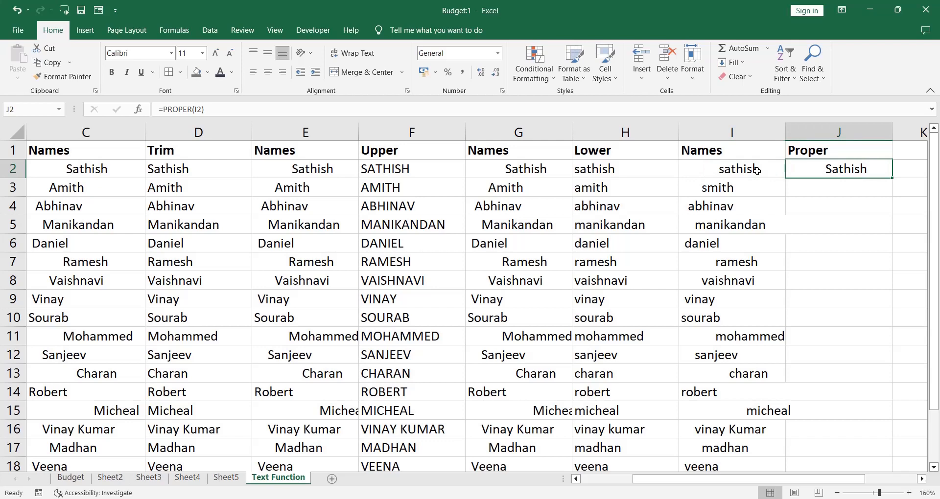
{"action": "key", "text": "F2"}
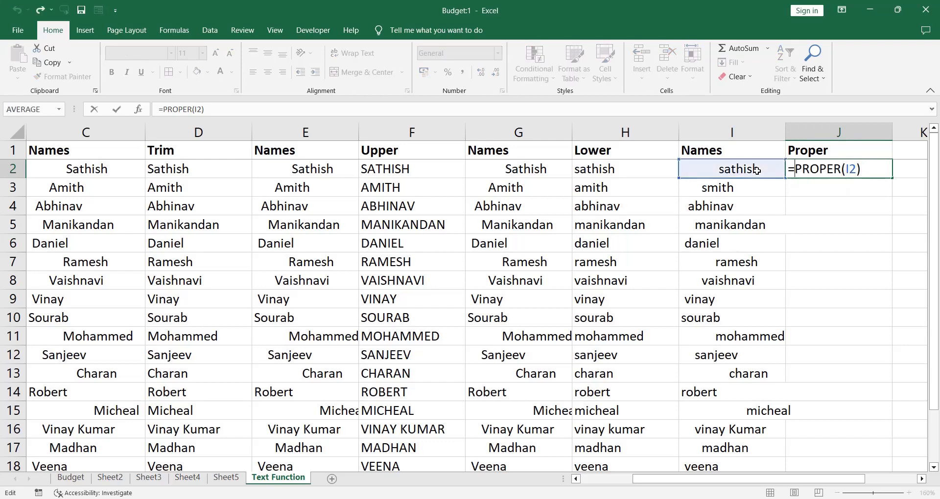
{"action": "type", "text": "trim"}
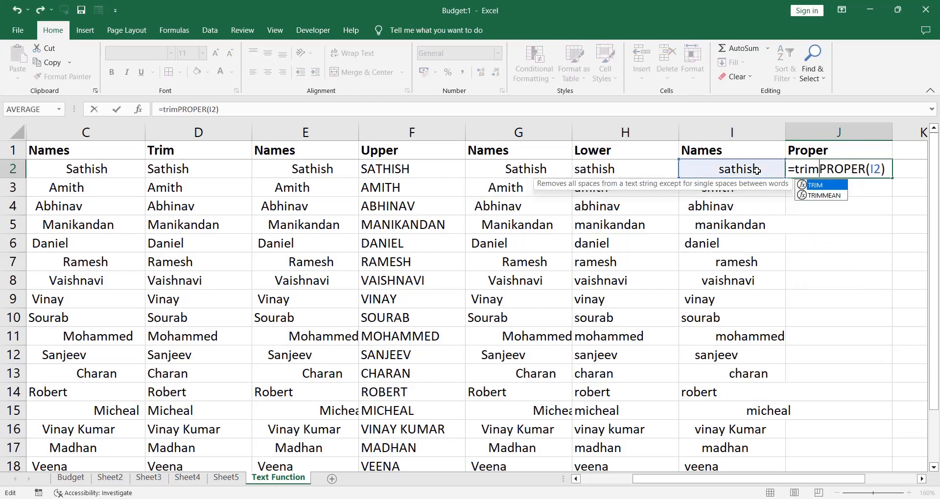
{"action": "type", "text": "("}
{"action": "key", "text": "Right"}
{"action": "key", "text": "Right"}
{"action": "key", "text": "Right"}
{"action": "key", "text": "Right"}
{"action": "key", "text": "Right"}
{"action": "key", "text": "Right"}
{"action": "key", "text": "Right"}
{"action": "key", "text": "Right"}
{"action": "key", "text": "Right"}
{"action": "key", "text": "Right"}
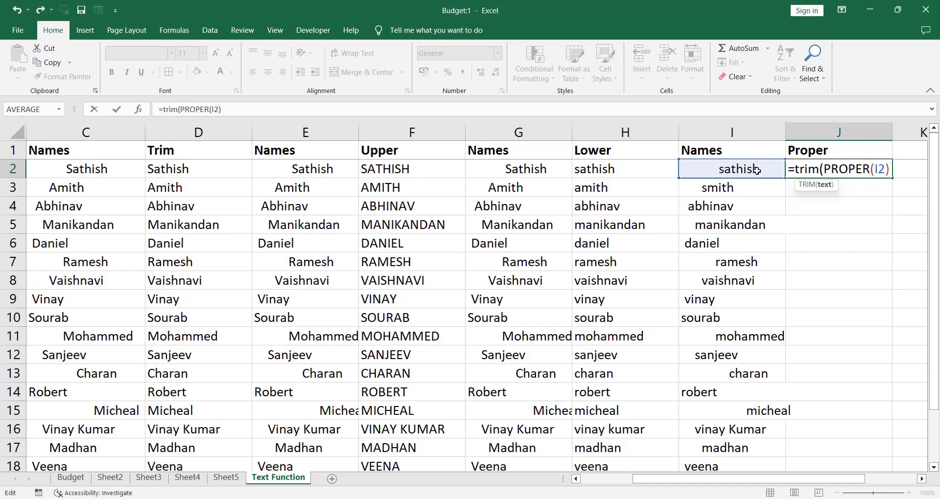
{"action": "type", "text": ")"}
{"action": "key", "text": "Return"}
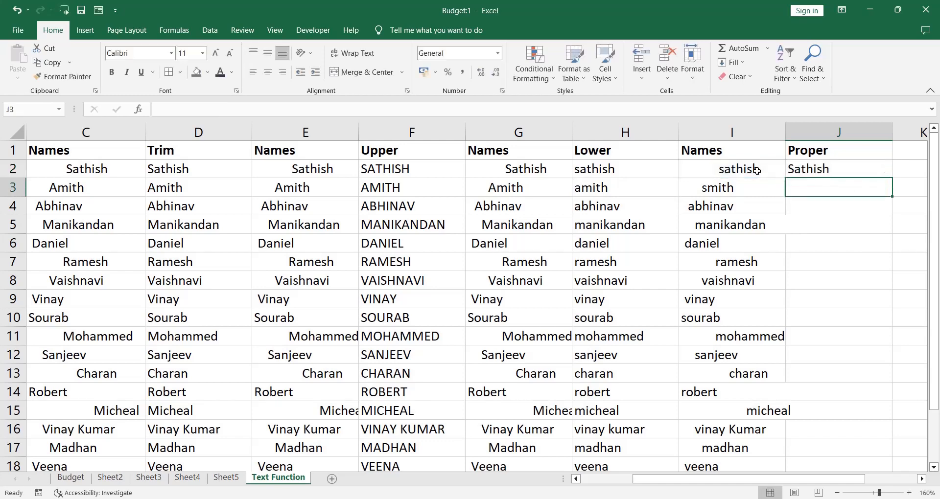
Step: Fill the combined TRIM and PROPER formula from J2 down the Proper column alongside the names
{"action": "key", "text": "Down"}
{"action": "key", "text": "Up"}
{"action": "key", "text": "Up"}
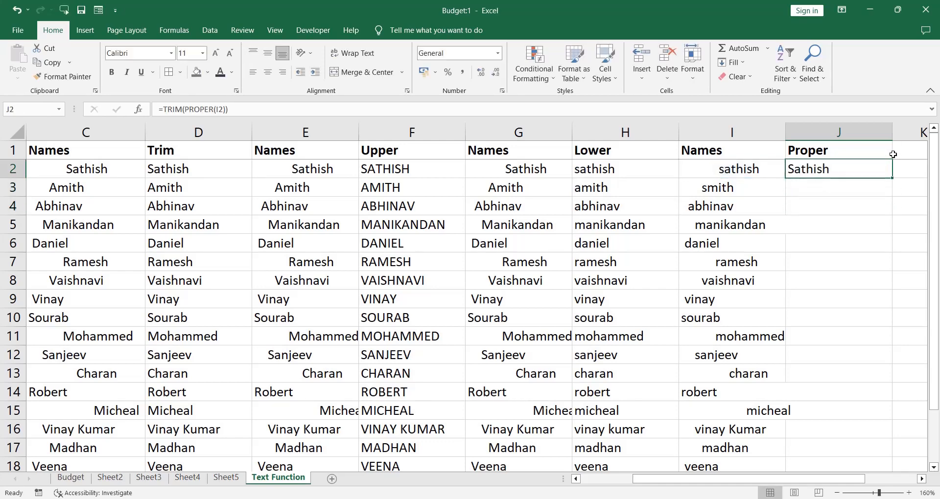
Step: Review the header row from the first Names column across to column I, and return to cell A1
{"action": "key", "text": "ctrl+Home"}
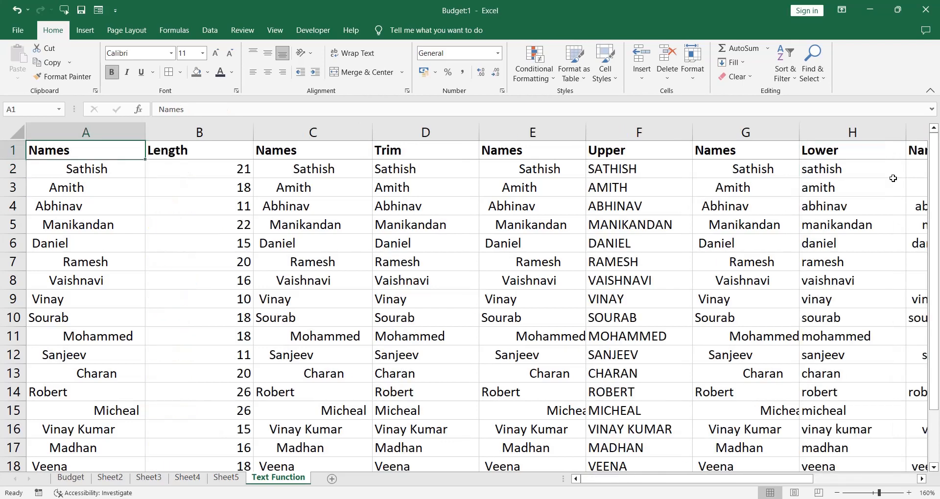
{"action": "key", "text": "Right"}
{"action": "key", "text": "Right"}
{"action": "key", "text": "Right"}
{"action": "key", "text": "Right"}
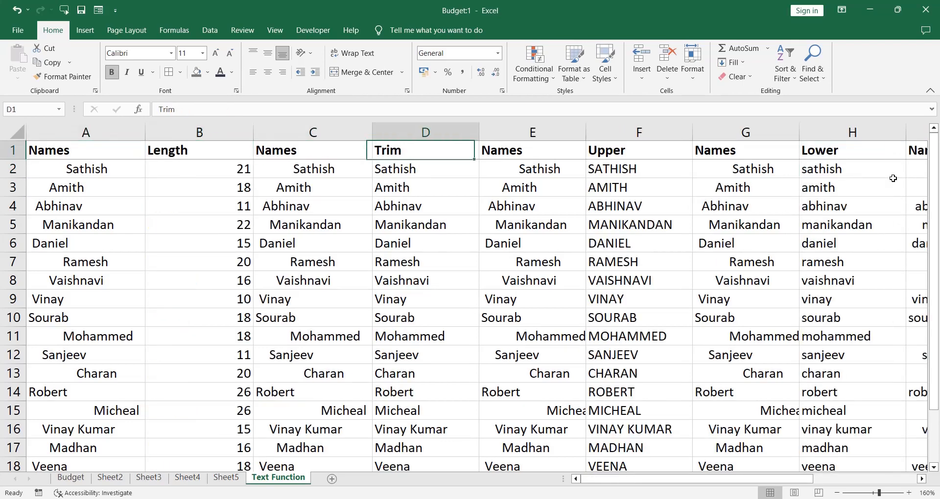
{"action": "key", "text": "Right"}
{"action": "key", "text": "Right"}
{"action": "key", "text": "Right"}
{"action": "key", "text": "Right"}
{"action": "key", "text": "Right"}
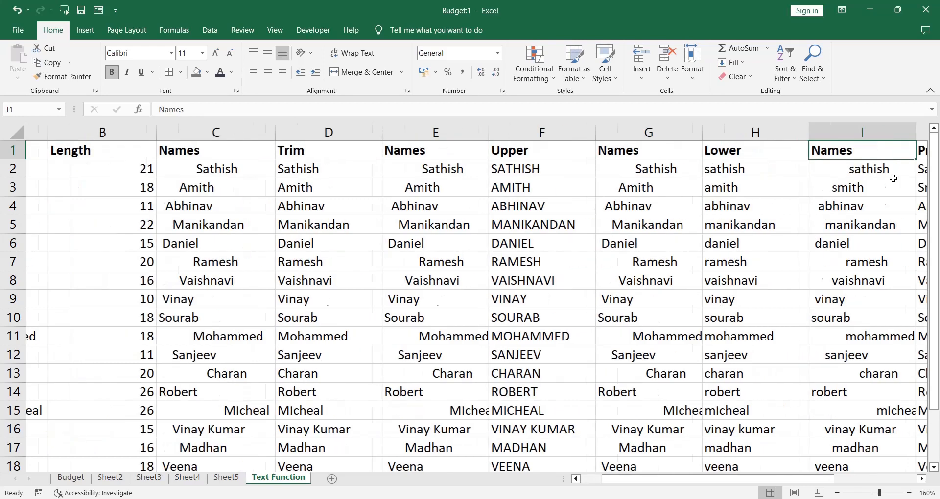
{"action": "key", "text": "ctrl+Home"}
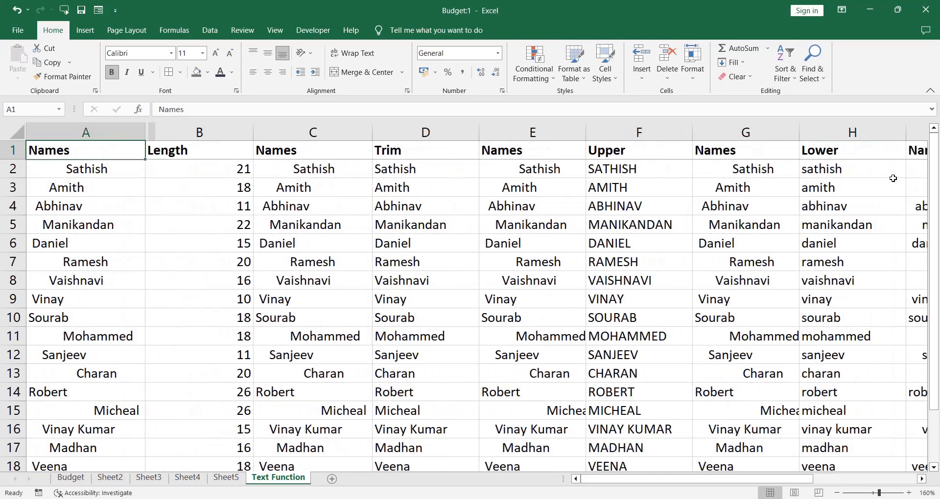